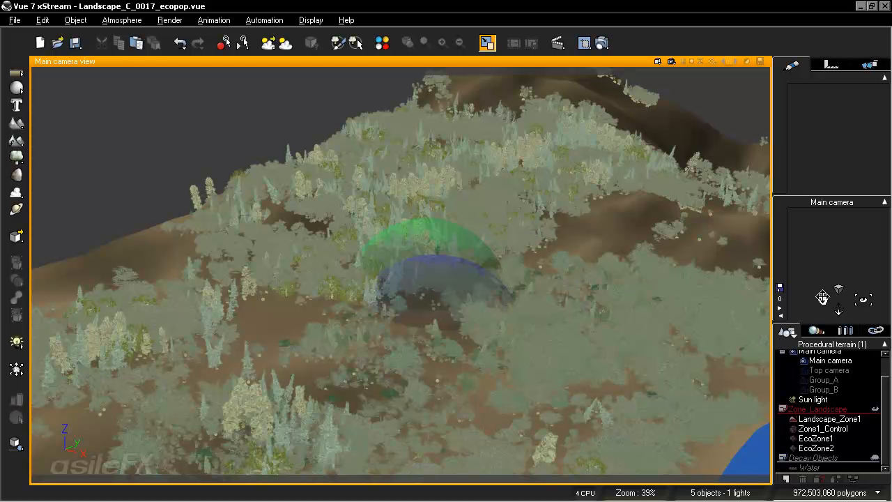
Open the Landscape_Zone1 terrain's material in the Advanced Material Editor.
{"action": "left_click_drag", "start_coordinate": [822, 298], "coordinate": [822, 298]}
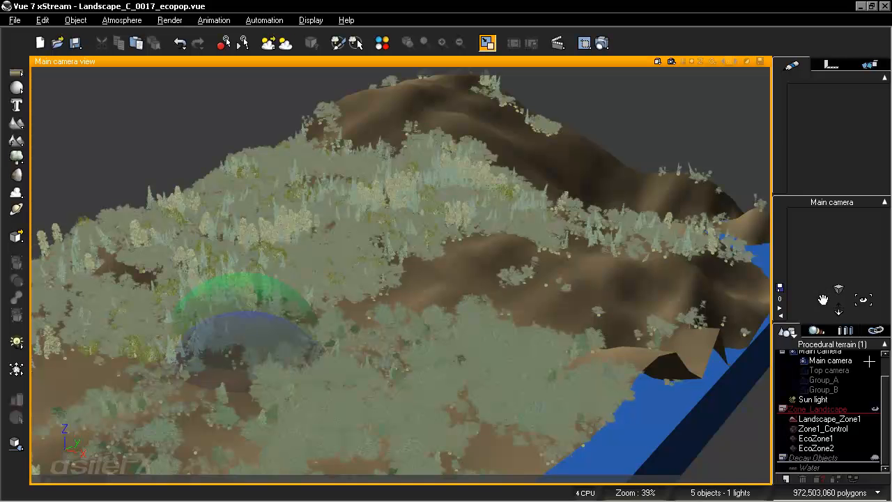
{"action": "left_click", "coordinate": [836, 418]}
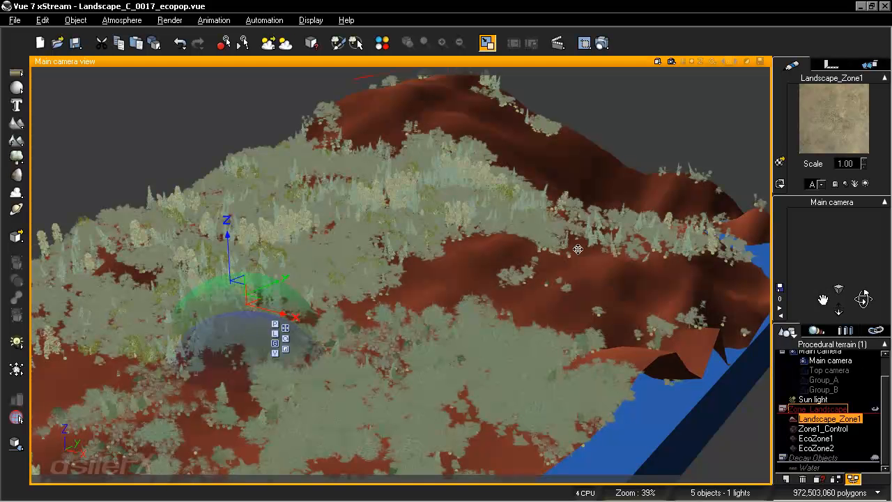
{"action": "double_click", "coordinate": [842, 118]}
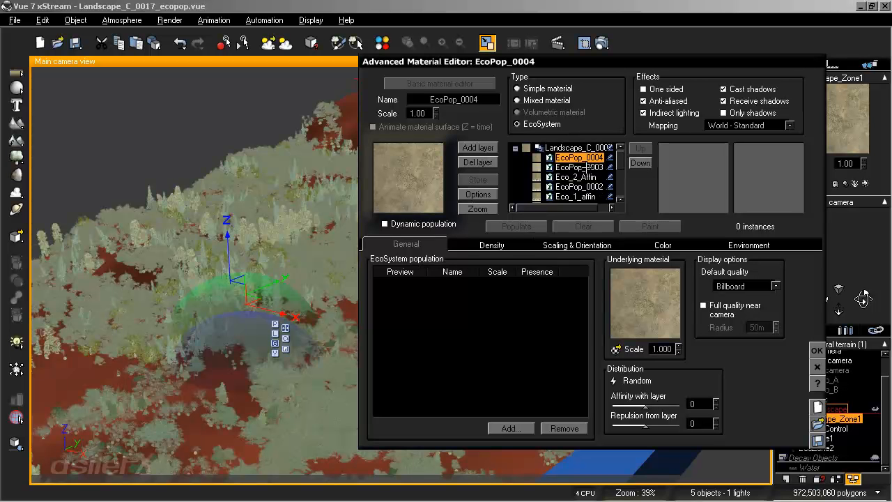
Look through the landscape material's layer list and examine the EcoPop_0003 layer's scaling and orientation settings.
{"action": "left_click", "coordinate": [584, 168]}
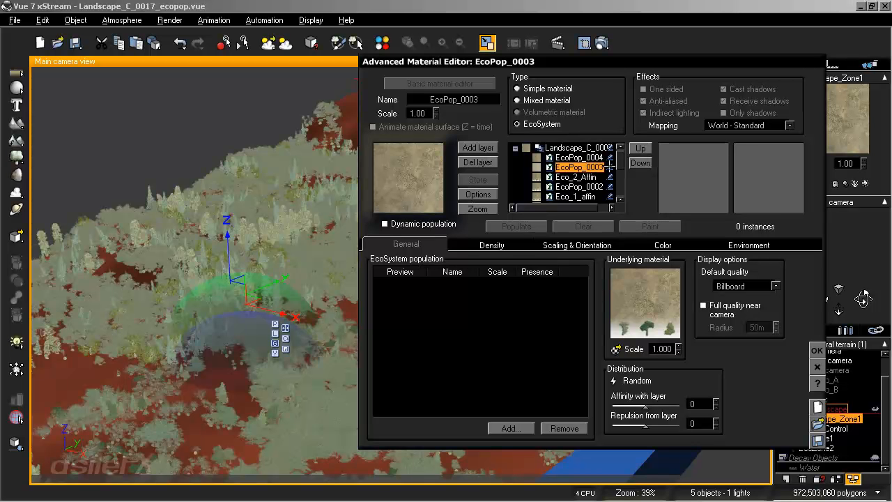
{"action": "scroll", "coordinate": [621, 167], "scroll_direction": "down", "scroll_amount": 5}
{"action": "scroll", "coordinate": [623, 169], "scroll_direction": "up", "scroll_amount": 3}
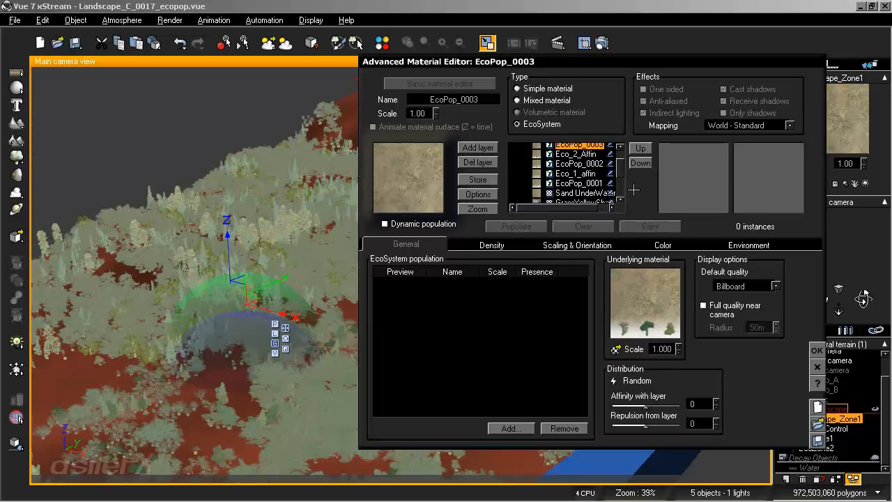
{"action": "left_click", "coordinate": [578, 244]}
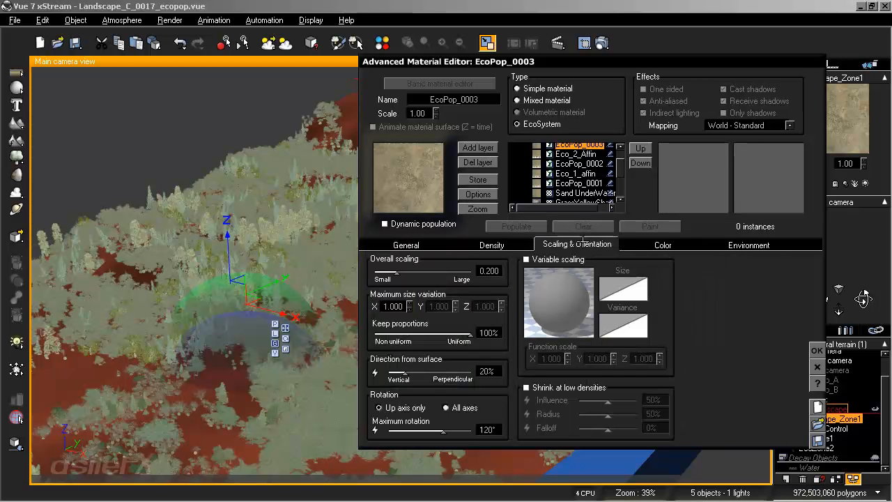
Examine the EcoPop_0001 layer's scaling and orientation settings and its list of populated plants.
{"action": "left_click", "coordinate": [585, 183]}
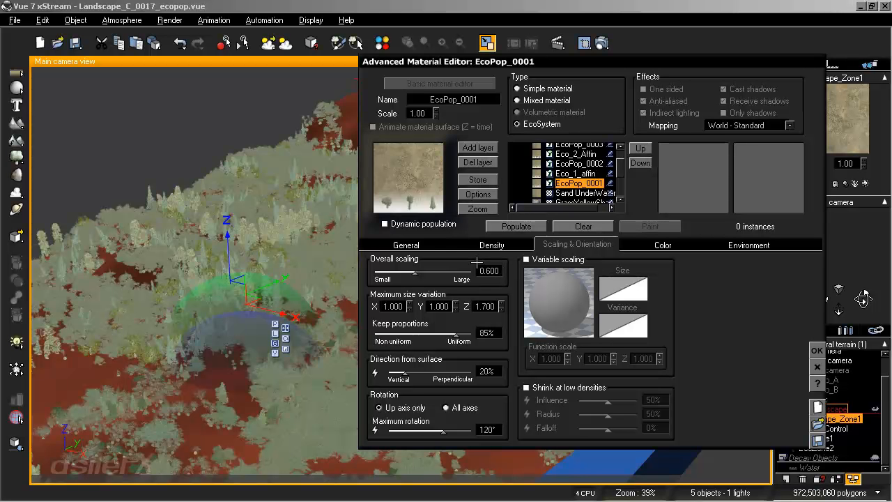
{"action": "left_click", "coordinate": [427, 244]}
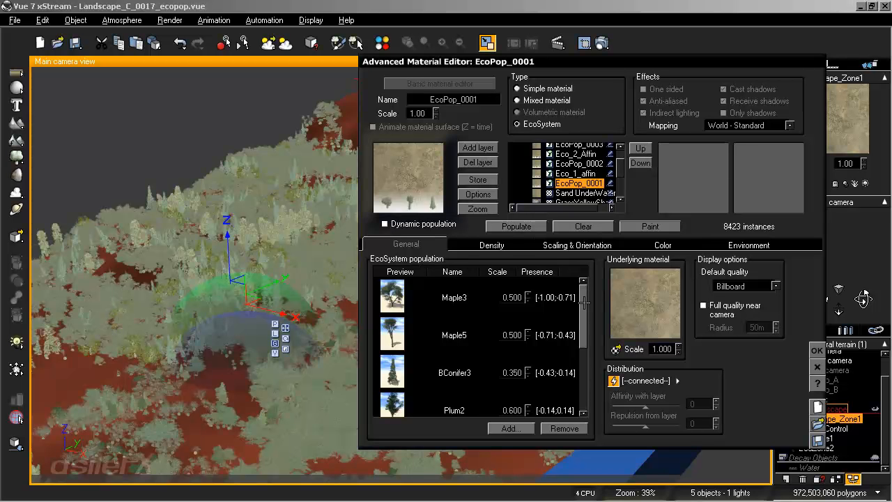
{"action": "mouse_move", "coordinate": [585, 302]}
{"action": "left_mouse_down"}
{"action": "mouse_move", "coordinate": [587, 361]}
{"action": "mouse_move", "coordinate": [587, 308]}
{"action": "mouse_move", "coordinate": [579, 361]}
{"action": "mouse_move", "coordinate": [587, 304]}
{"action": "left_mouse_up"}
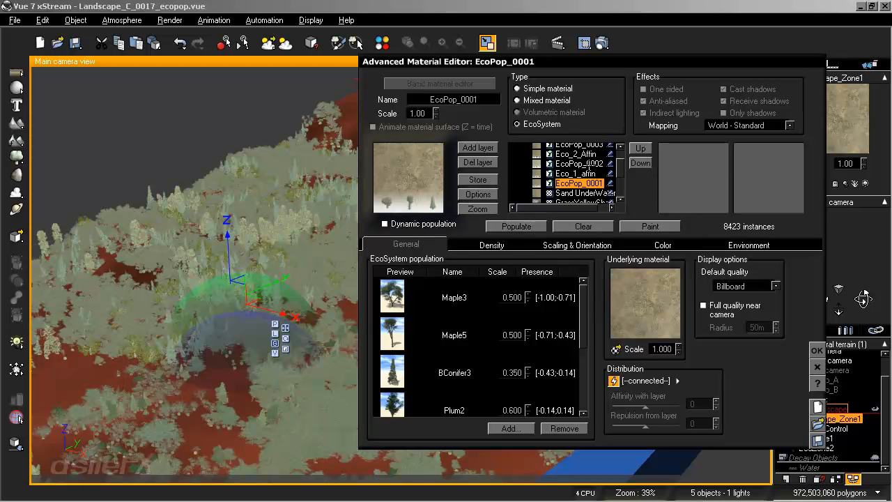
Review the EcoPop_0002 layer's population, density, scaling and color settings, and compare its color and population with EcoPop_0001.
{"action": "left_click", "coordinate": [588, 165]}
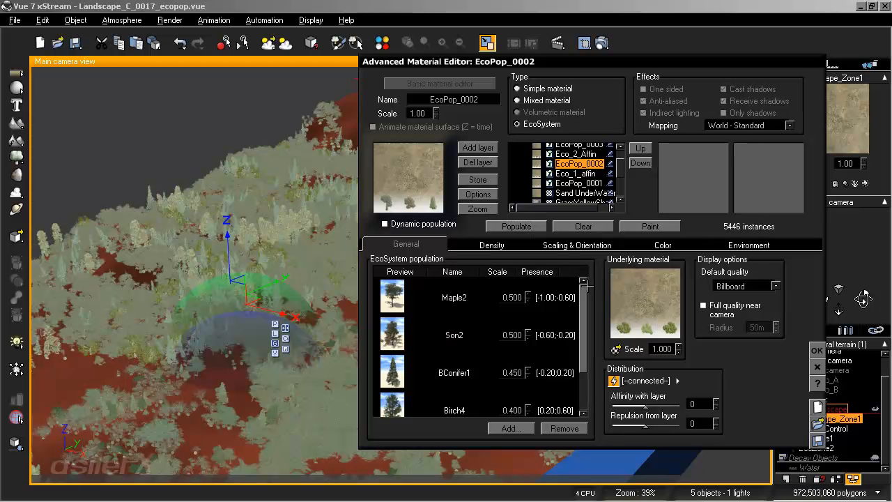
{"action": "left_click_drag", "start_coordinate": [586, 286], "coordinate": [584, 325]}
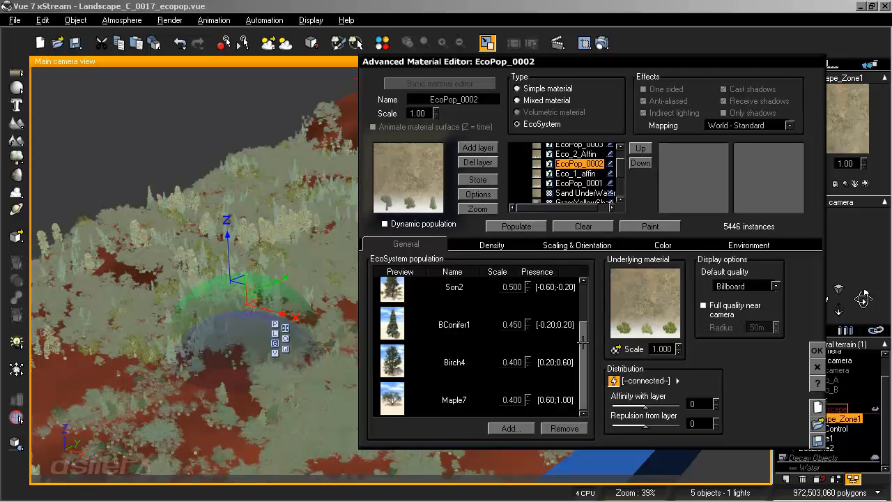
{"action": "mouse_move", "coordinate": [589, 342]}
{"action": "left_mouse_down"}
{"action": "mouse_move", "coordinate": [584, 293]}
{"action": "mouse_move", "coordinate": [585, 329]}
{"action": "left_mouse_up"}
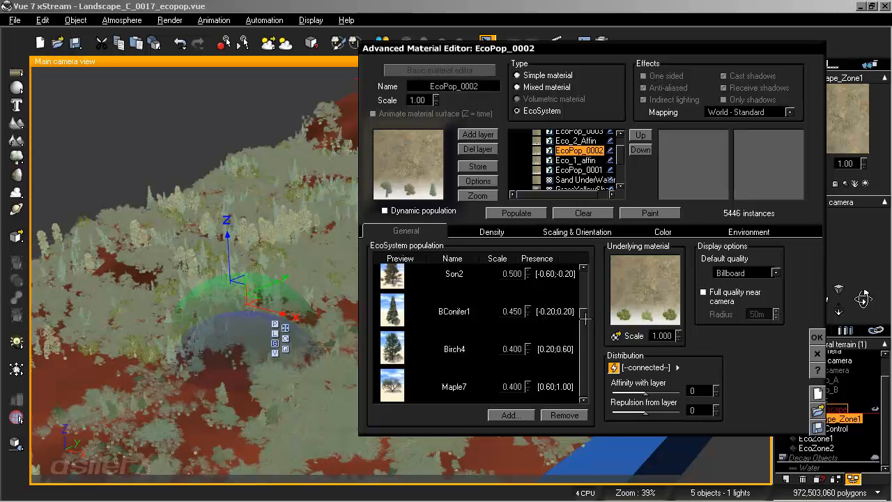
{"action": "left_click", "coordinate": [515, 231]}
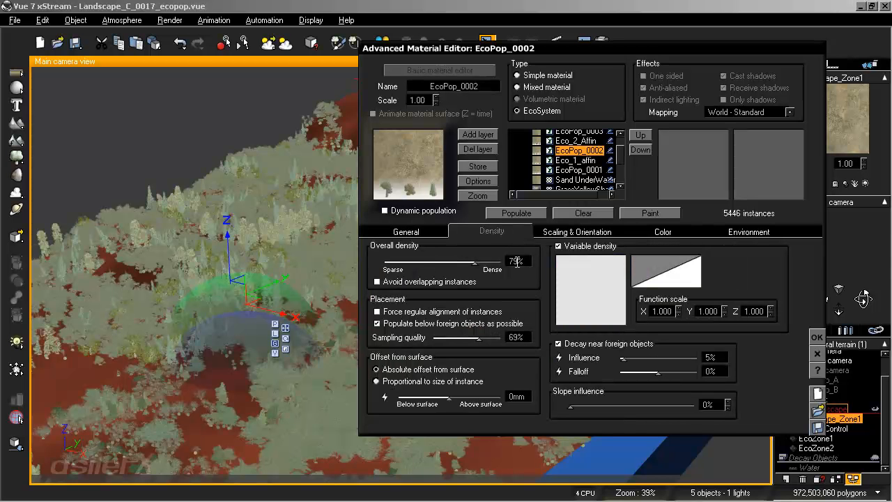
{"action": "left_click", "coordinate": [614, 231]}
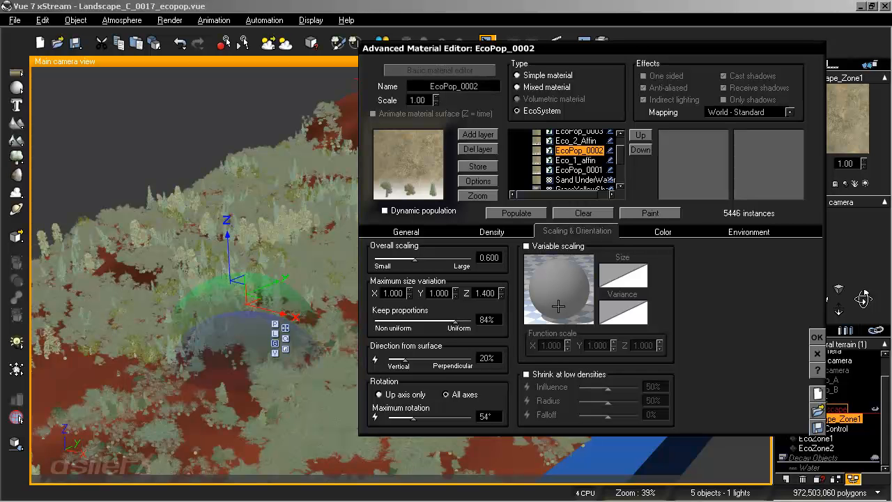
{"action": "left_click", "coordinate": [659, 231]}
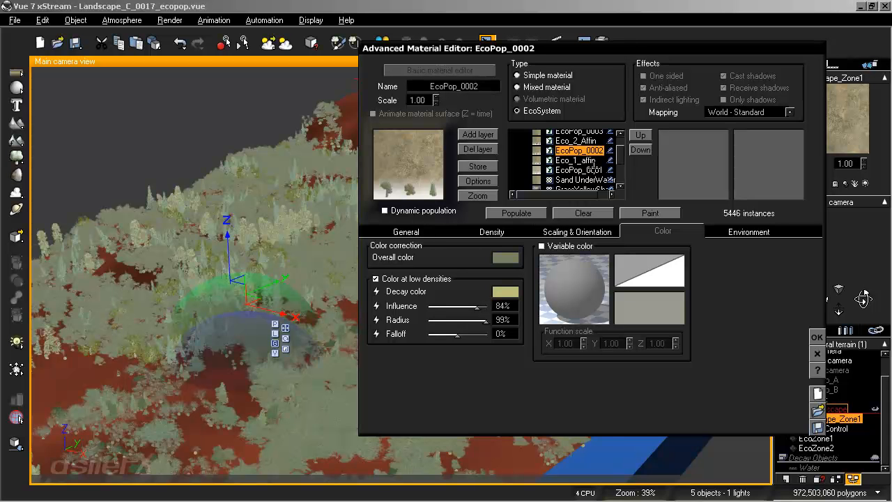
{"action": "left_click", "coordinate": [587, 170]}
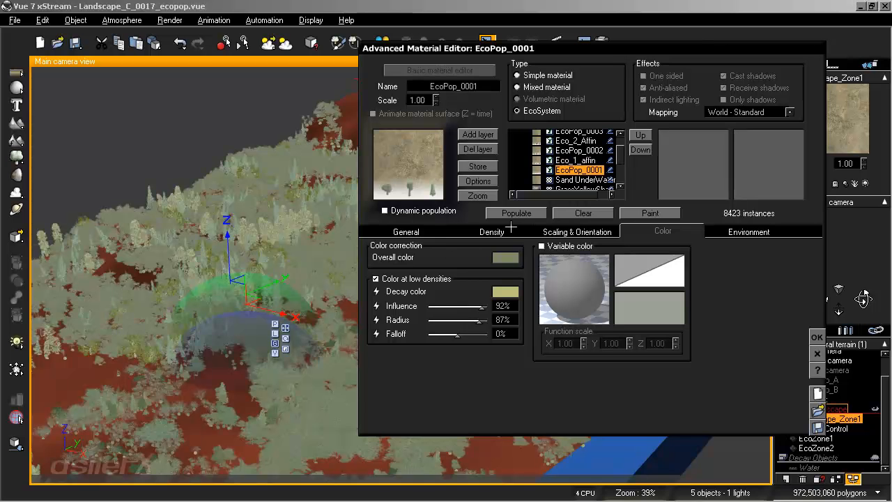
{"action": "left_click", "coordinate": [405, 227]}
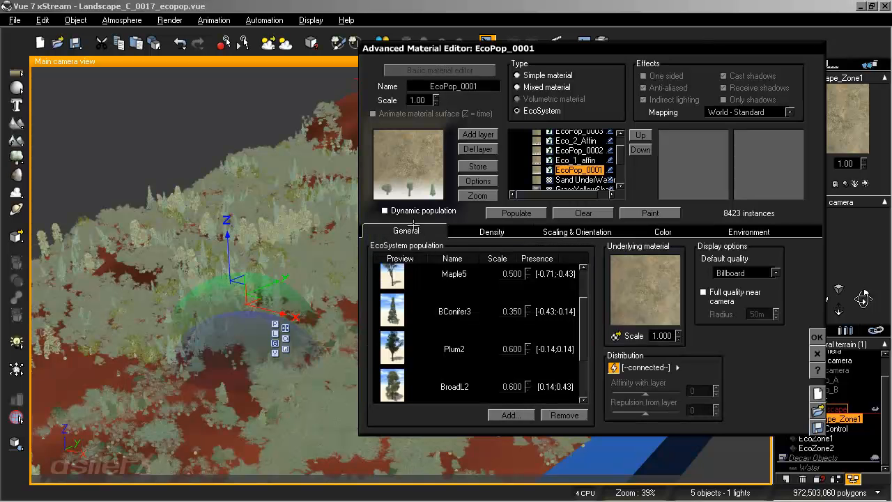
Examine the Eco_1_affin layer's plant population, its affinity and repulsion distribution, and its density settings.
{"action": "left_click", "coordinate": [575, 160]}
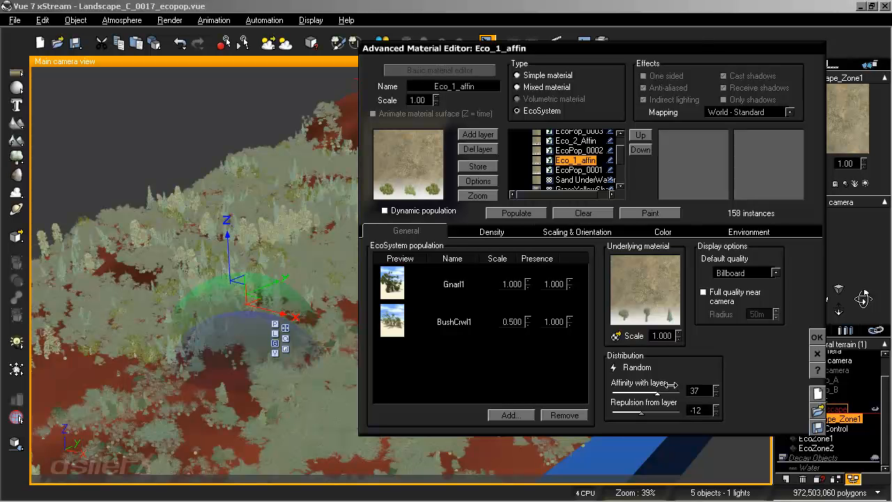
{"action": "left_click", "coordinate": [496, 234]}
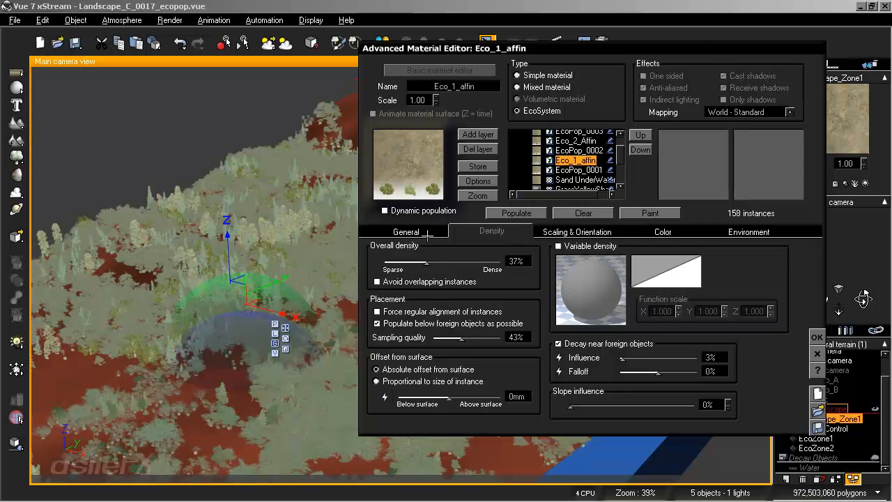
{"action": "left_click_drag", "start_coordinate": [464, 48], "coordinate": [543, 77]}
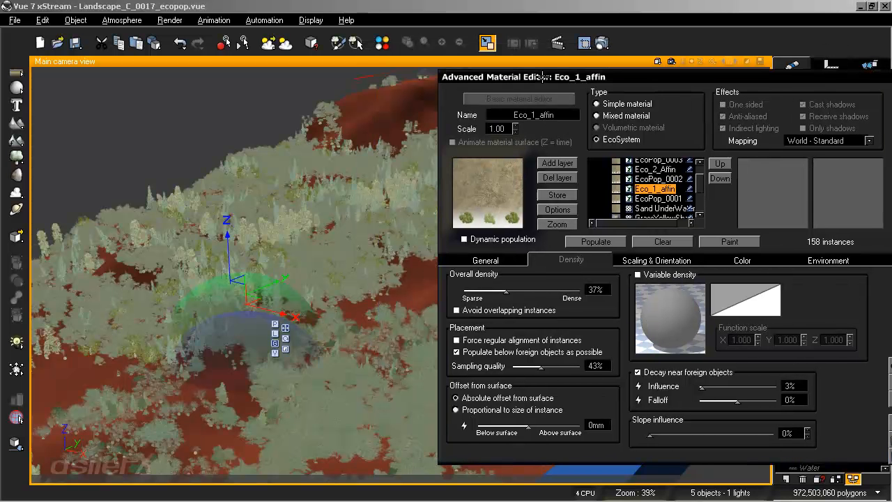
{"action": "left_click", "coordinate": [495, 261]}
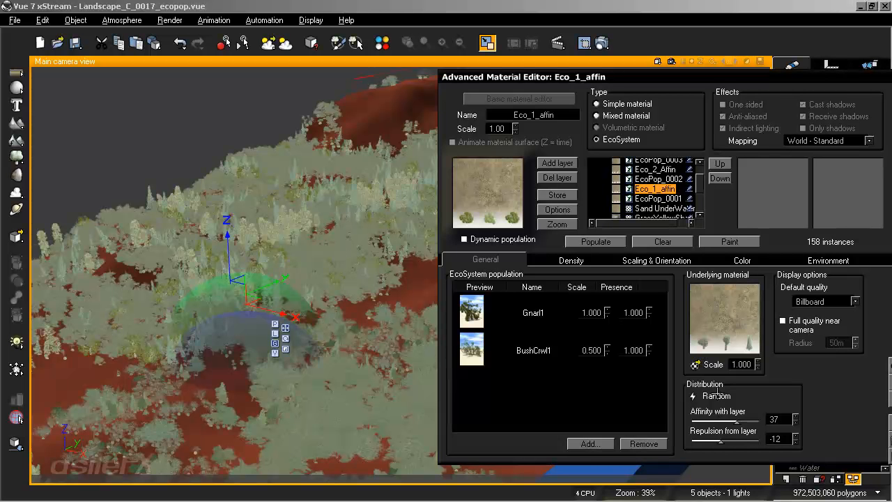
Compare the populations of the EcoPop_0001 and EcoPop_0002 layers and look over the full layer stack.
{"action": "left_click", "coordinate": [658, 198]}
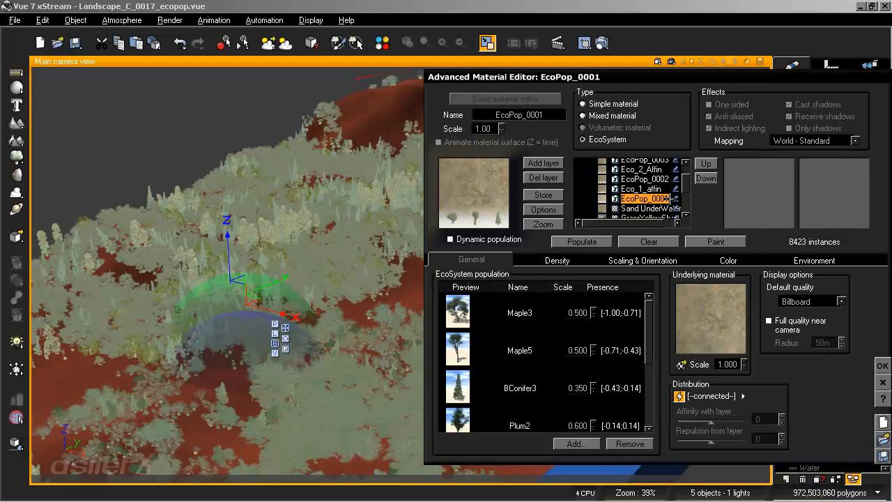
{"action": "left_click", "coordinate": [644, 178]}
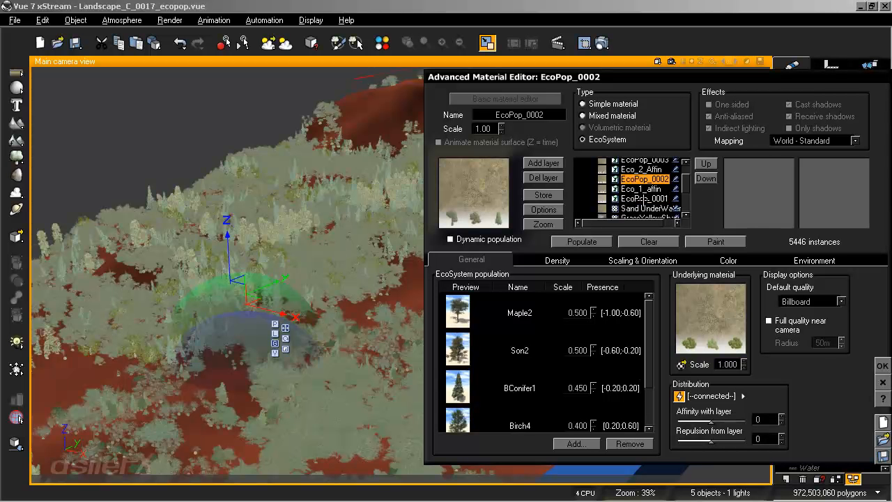
{"action": "left_click", "coordinate": [644, 198]}
{"action": "scroll", "coordinate": [643, 199], "scroll_direction": "down", "scroll_amount": 2}
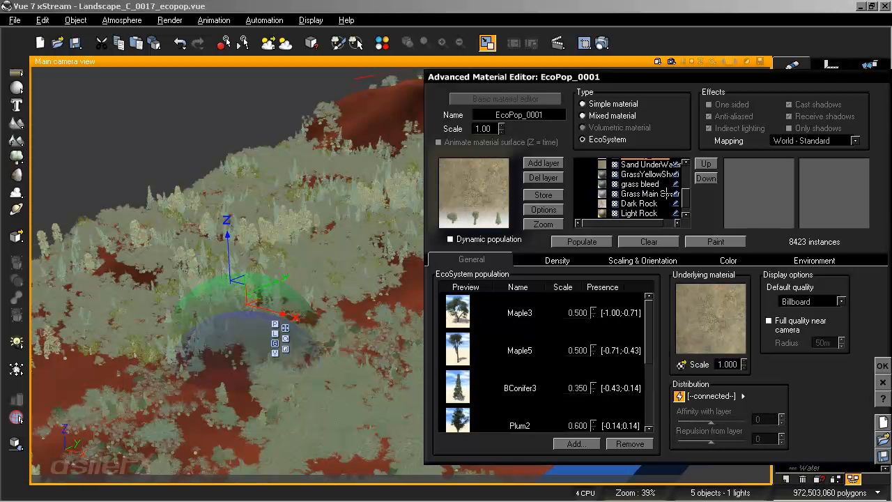
{"action": "scroll", "coordinate": [604, 197], "scroll_direction": "up", "scroll_amount": 2}
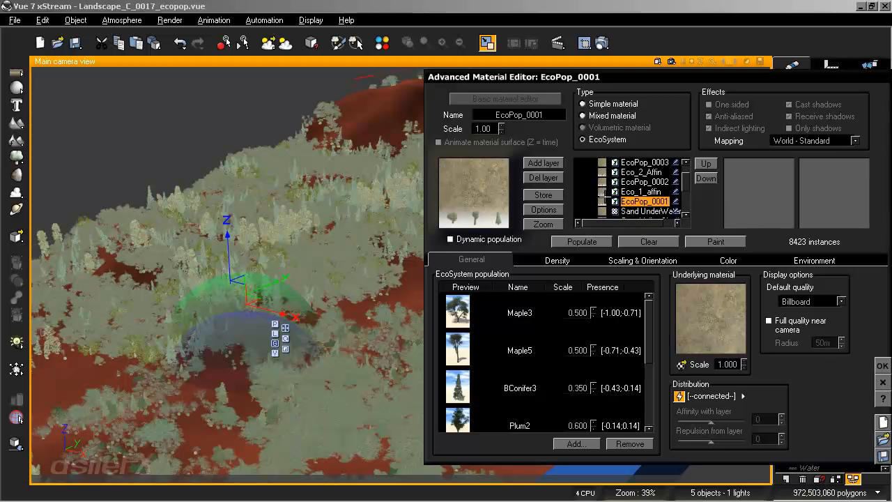
{"action": "scroll", "coordinate": [604, 197], "scroll_direction": "up", "scroll_amount": 1}
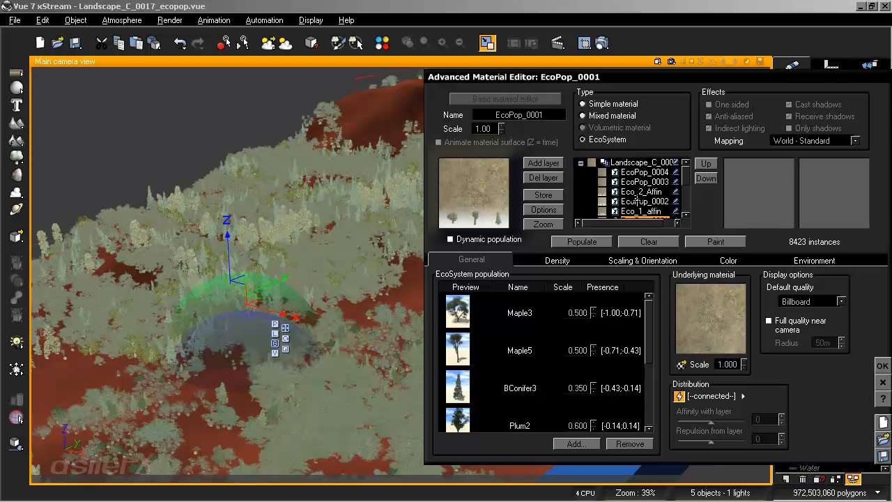
Check the Eco_1_affin layer's place in the stack, its environment constraints with the altitude fuzziness, and its population settings.
{"action": "left_click", "coordinate": [639, 211]}
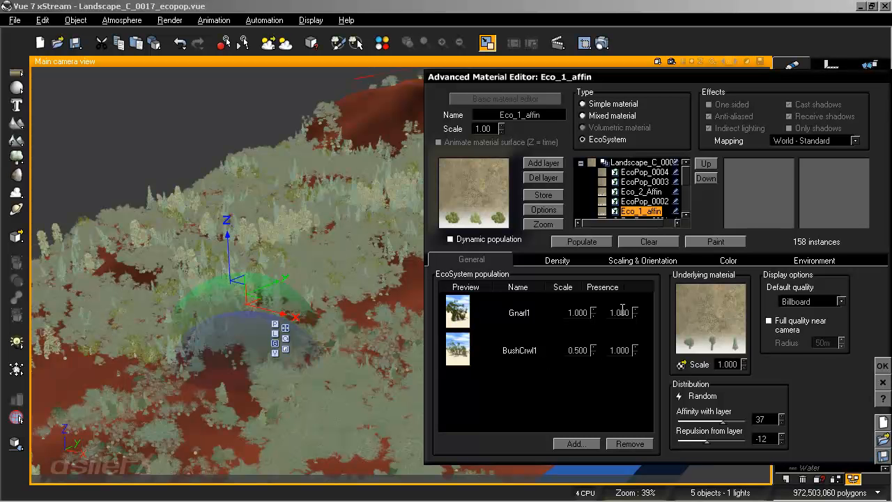
{"action": "scroll", "coordinate": [687, 187], "scroll_direction": "down", "scroll_amount": 2}
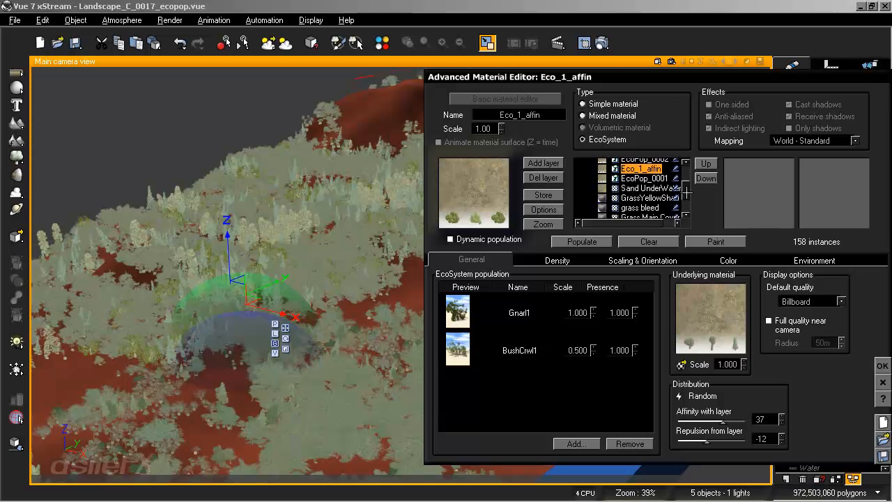
{"action": "left_click_drag", "start_coordinate": [686, 192], "coordinate": [686, 190]}
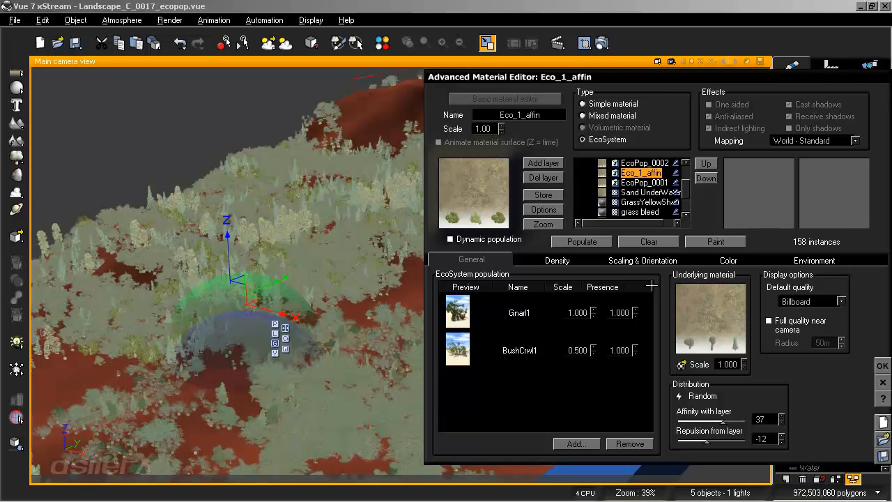
{"action": "left_click", "coordinate": [803, 260]}
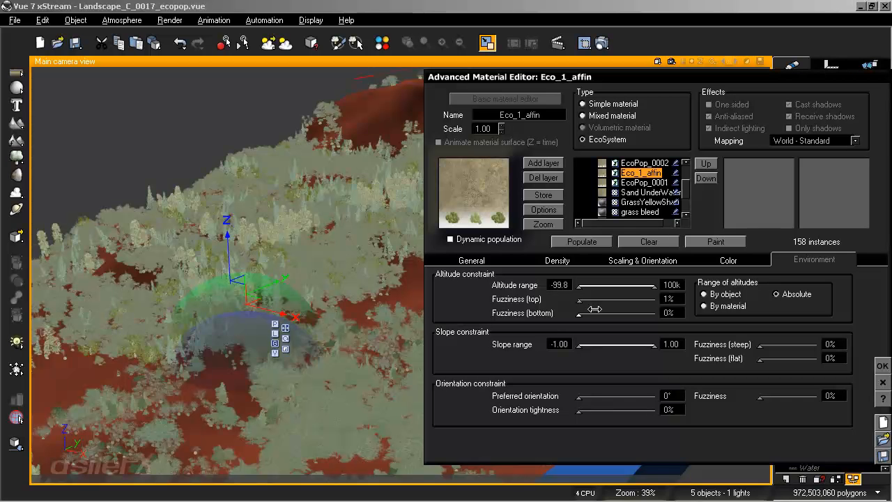
{"action": "left_click_drag", "start_coordinate": [594, 308], "coordinate": [584, 299]}
{"action": "left_click", "coordinate": [472, 260]}
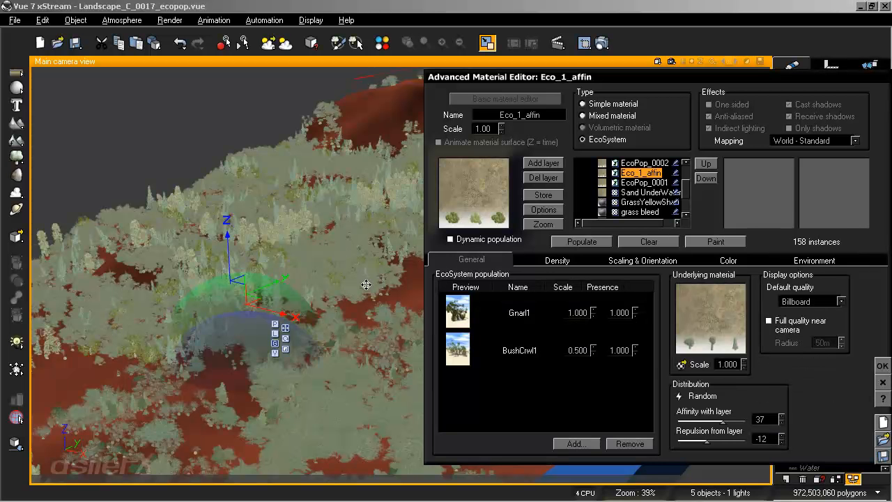
Clear the Eco_1_affin layer's instances, populate the layer again with the terrain in view, and open its density settings.
{"action": "left_click", "coordinate": [658, 241]}
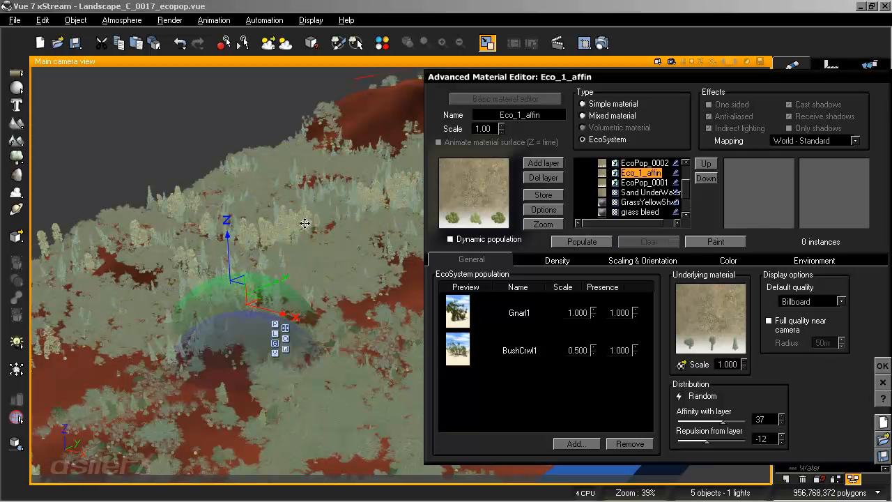
{"action": "left_click_drag", "start_coordinate": [476, 77], "coordinate": [676, 67]}
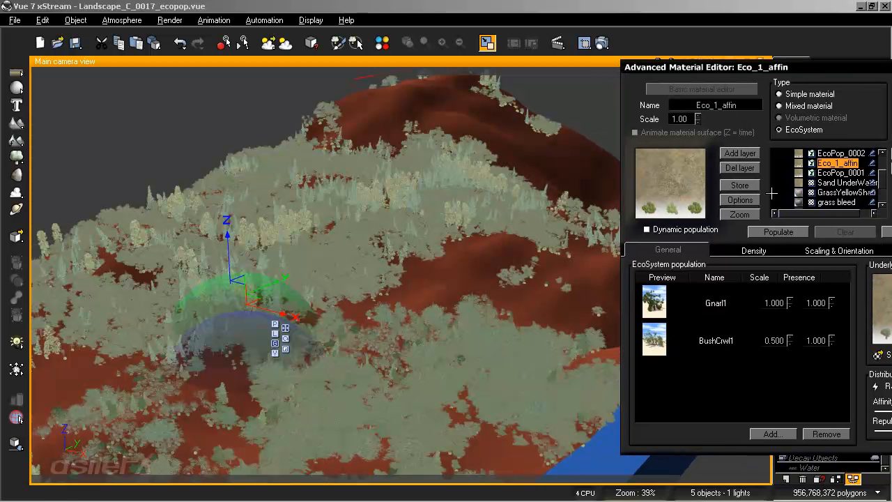
{"action": "left_click", "coordinate": [780, 233]}
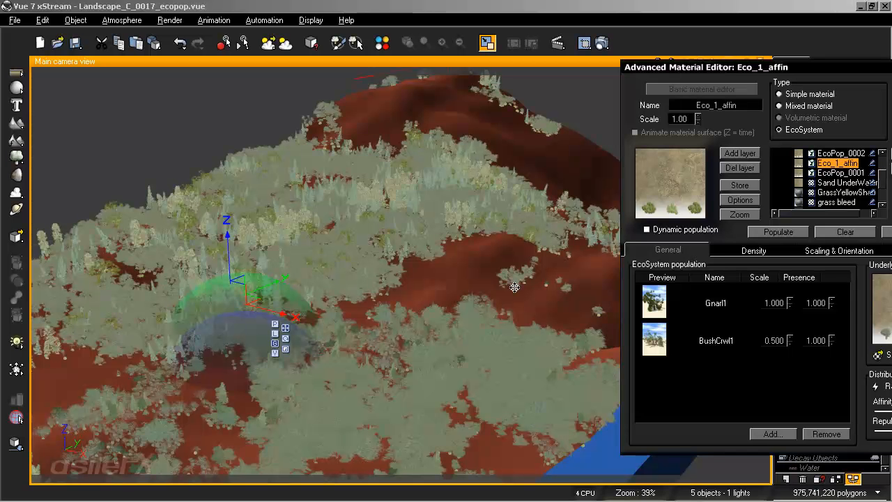
{"action": "left_click", "coordinate": [753, 251]}
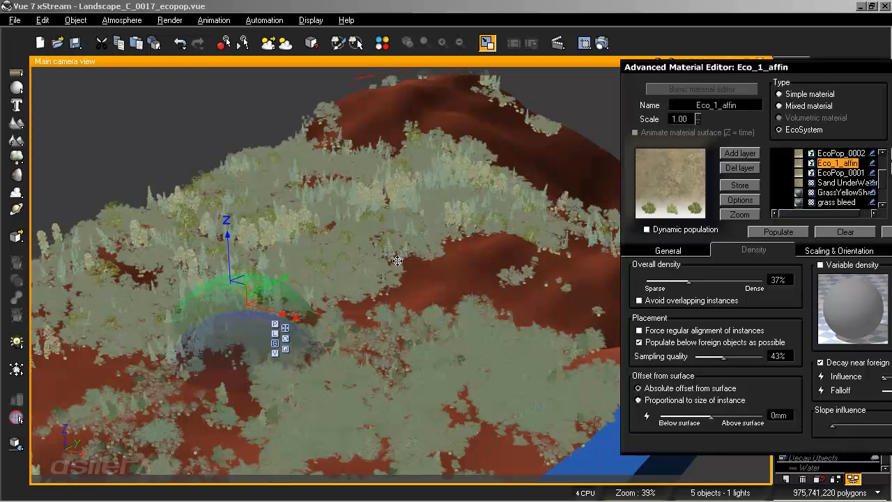
Set the Eco_1_affin layer's affinity with layer to -6 and repulsion from layer to 82, and repopulate it.
{"action": "left_click_drag", "start_coordinate": [739, 70], "coordinate": [441, 75]}
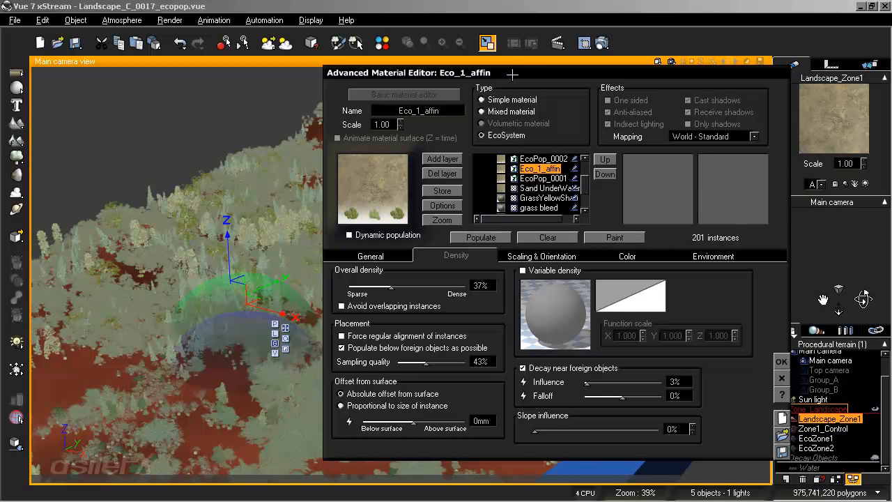
{"action": "left_click_drag", "start_coordinate": [513, 72], "coordinate": [745, 49]}
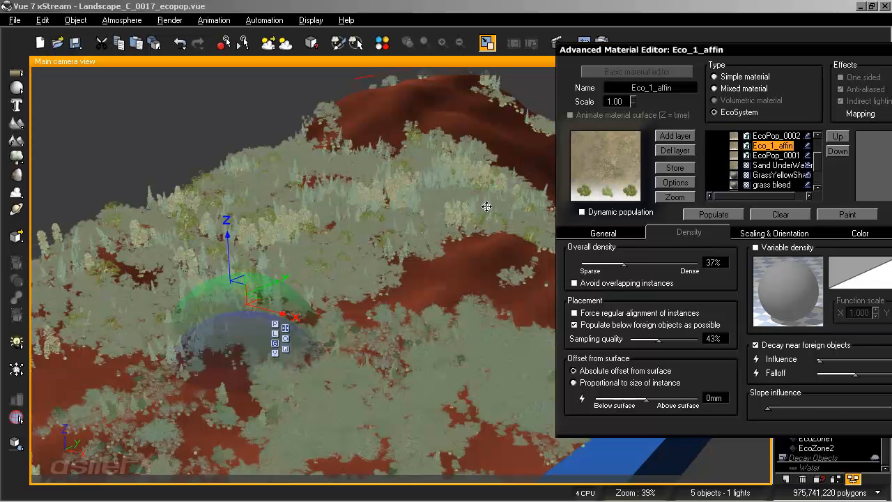
{"action": "left_click", "coordinate": [597, 223]}
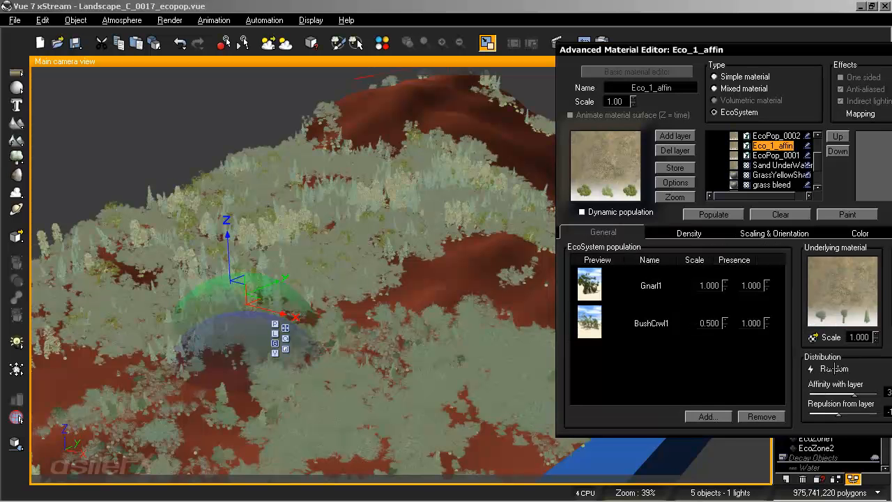
{"action": "left_click_drag", "start_coordinate": [786, 50], "coordinate": [736, 6]}
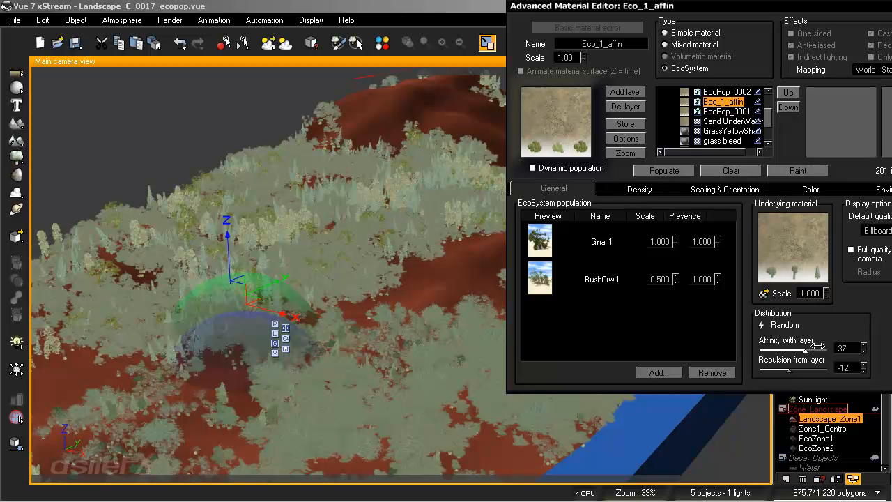
{"action": "mouse_move", "coordinate": [817, 346]}
{"action": "left_mouse_down"}
{"action": "mouse_move", "coordinate": [788, 352]}
{"action": "mouse_move", "coordinate": [800, 352]}
{"action": "left_mouse_up"}
{"action": "left_click_drag", "start_coordinate": [786, 374], "coordinate": [821, 371]}
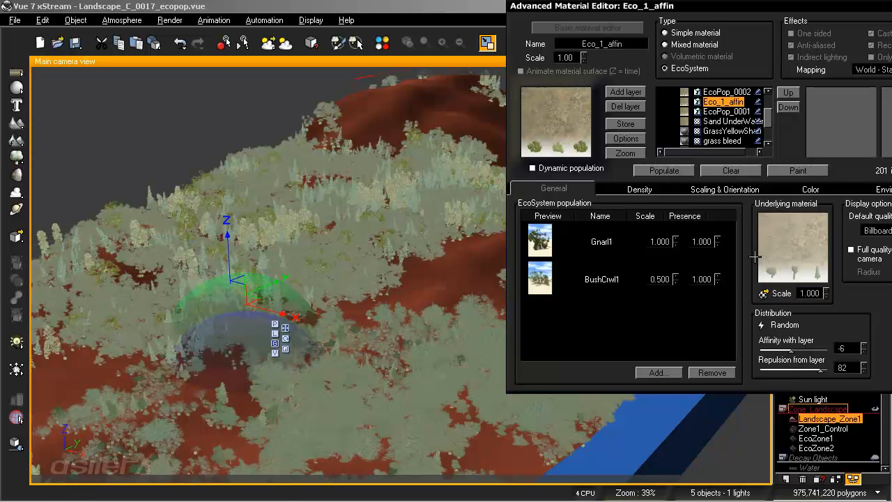
{"action": "left_click", "coordinate": [687, 170]}
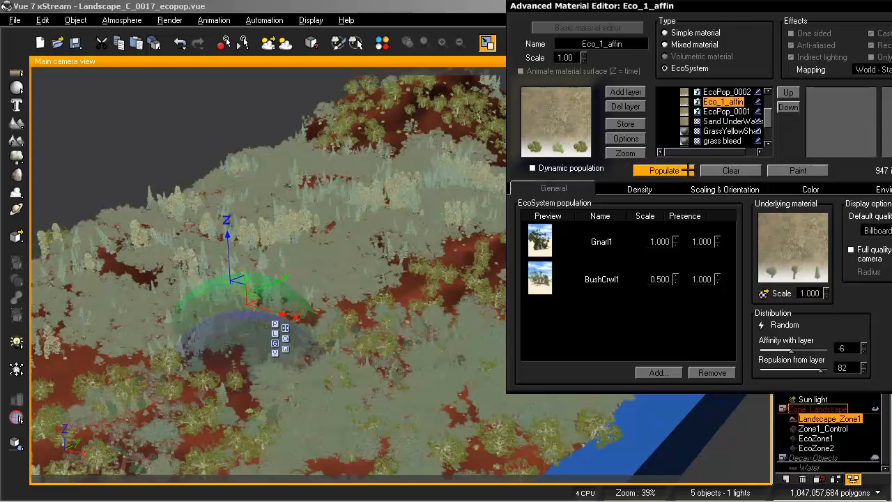
Set the BushCrwl1 plant's scale to 1.200 in the Eco_1_affin population and populate the layer again.
{"action": "right_click_drag", "start_coordinate": [445, 225], "coordinate": [402, 235]}
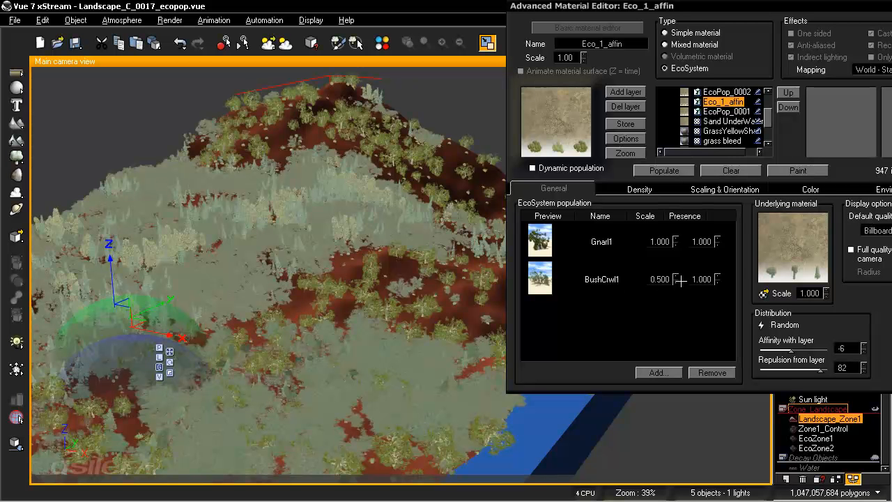
{"action": "left_click_drag", "start_coordinate": [676, 276], "coordinate": [676, 262]}
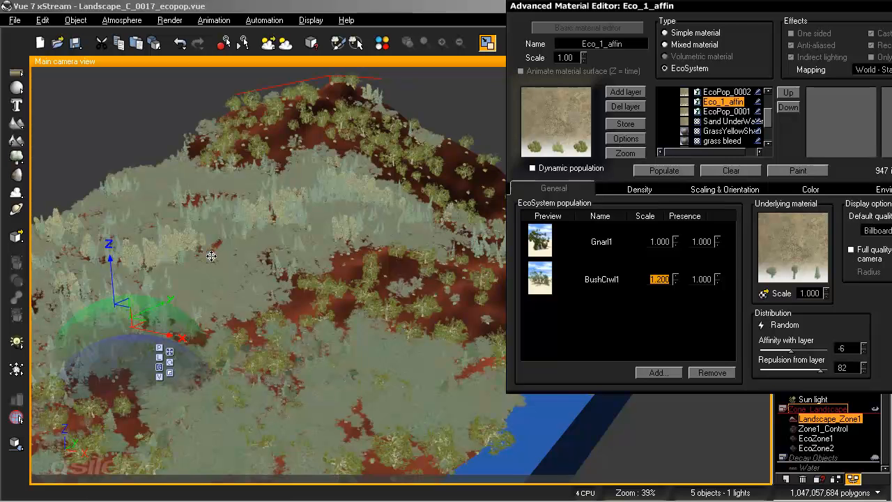
{"action": "left_click", "coordinate": [664, 170]}
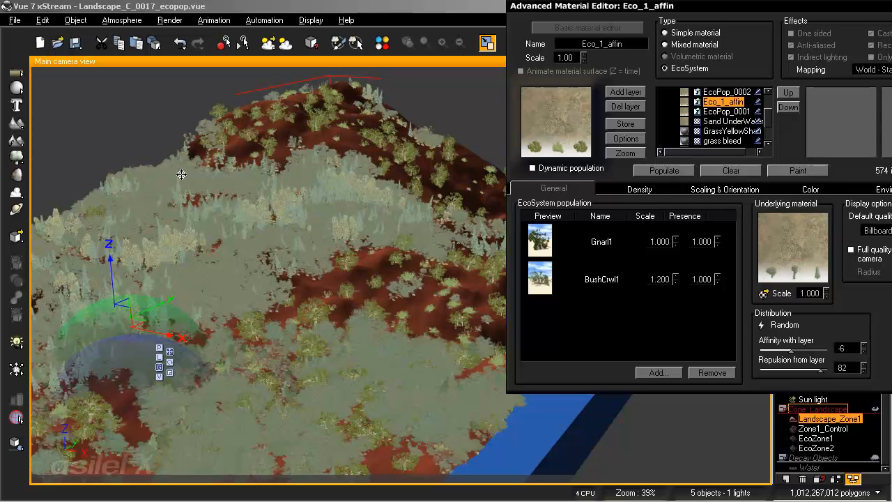
Reduce the Eco_1_affin layer's overall density to 8% and repopulate it.
{"action": "left_click", "coordinate": [663, 189]}
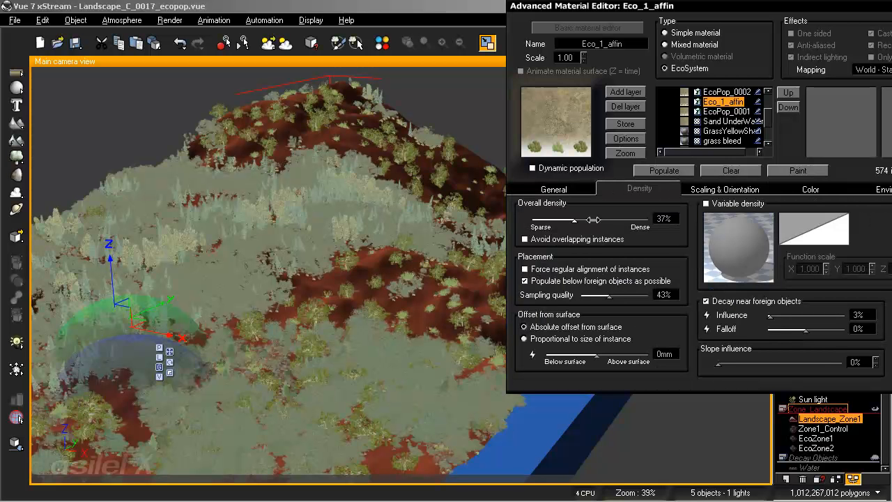
{"action": "left_click_drag", "start_coordinate": [593, 221], "coordinate": [558, 221]}
{"action": "left_click", "coordinate": [650, 170]}
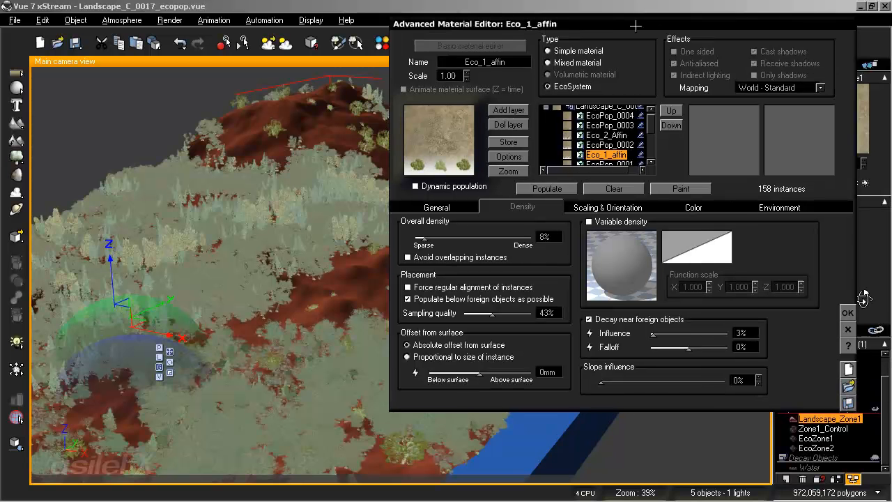
Set the Eco_1_affin layer's affinity to 51 and its repulsion to -14, and repopulate it.
{"action": "left_click_drag", "start_coordinate": [671, 8], "coordinate": [624, 28]}
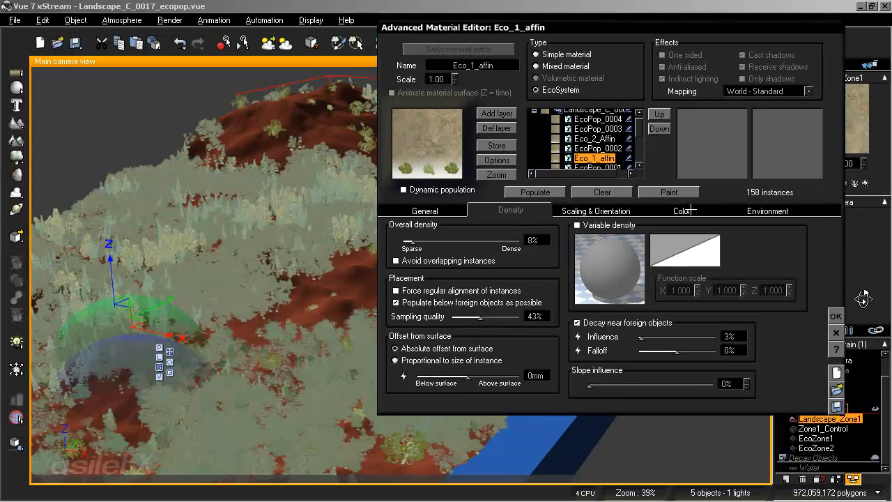
{"action": "left_click", "coordinate": [440, 211]}
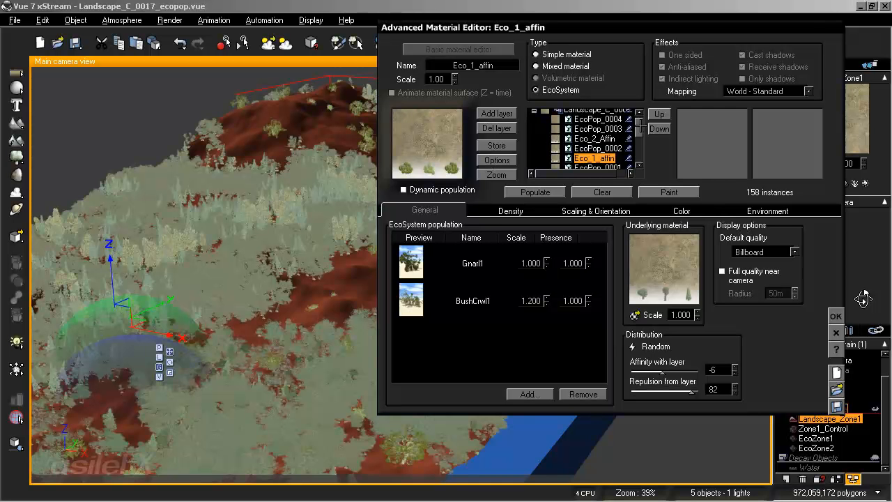
{"action": "scroll", "coordinate": [638, 129], "scroll_direction": "down", "scroll_amount": 1}
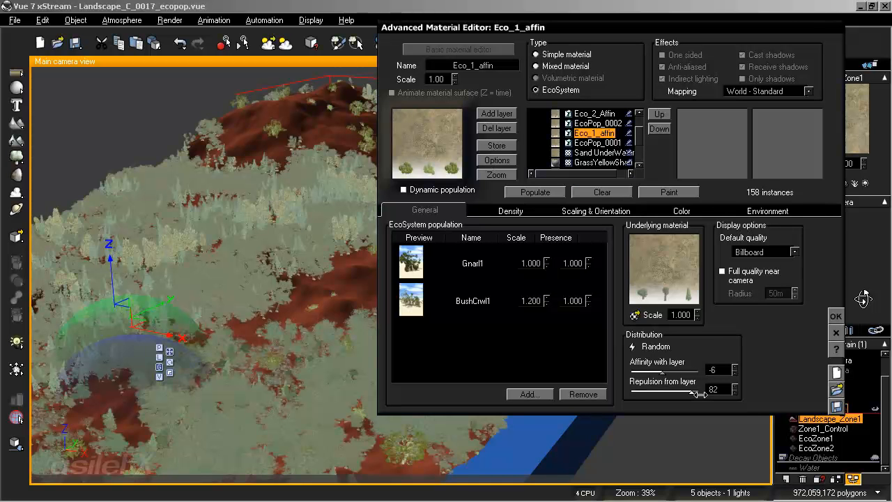
{"action": "left_click_drag", "start_coordinate": [698, 394], "coordinate": [688, 369]}
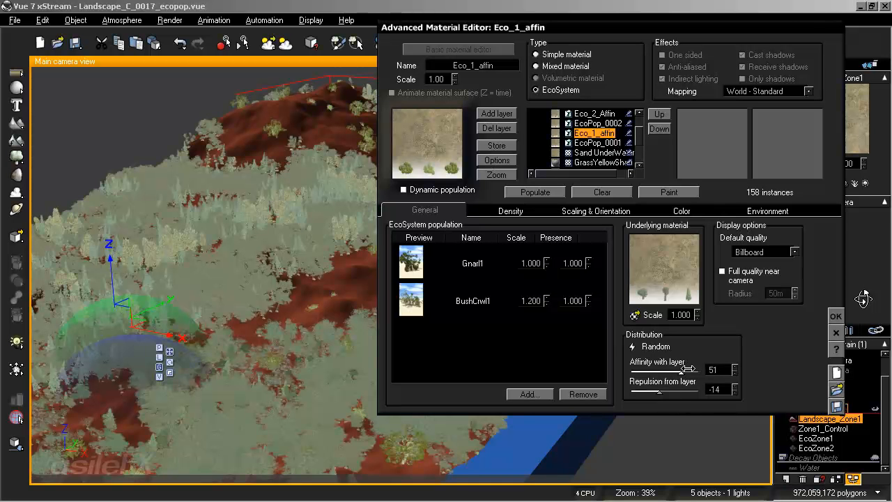
{"action": "left_click", "coordinate": [536, 195]}
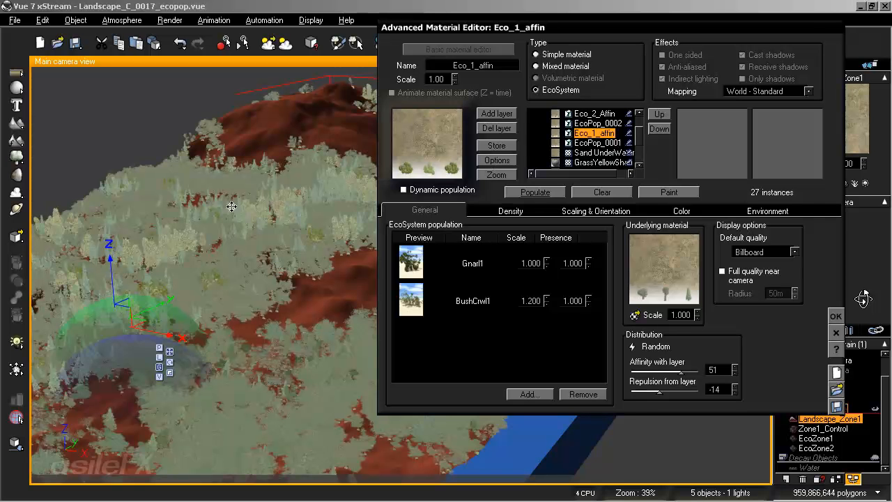
Raise the Eco_1_affin layer's overall density to 33%, repopulate it, and accept the material with the terrain in view.
{"action": "left_click", "coordinate": [515, 211]}
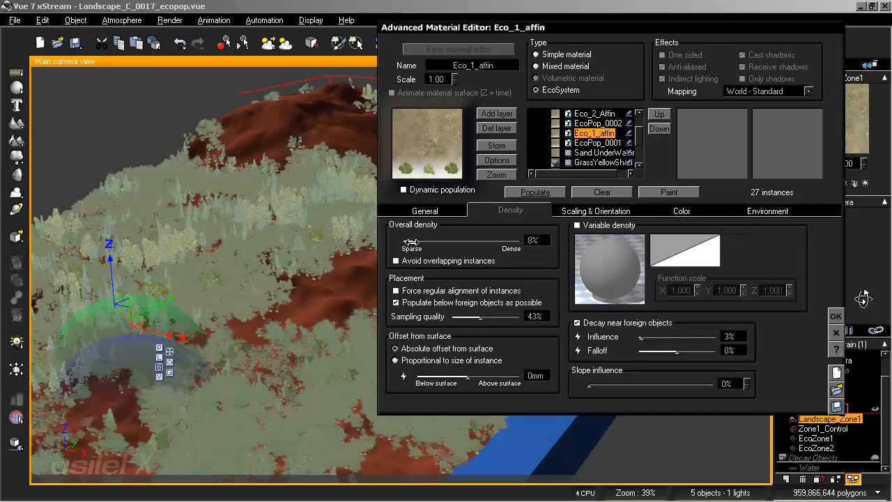
{"action": "left_click_drag", "start_coordinate": [411, 241], "coordinate": [441, 240]}
{"action": "left_click", "coordinate": [548, 192]}
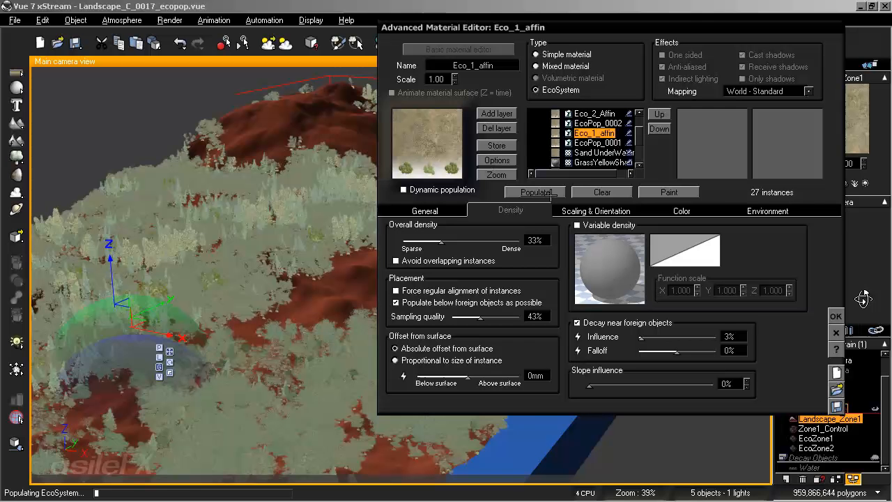
{"action": "left_click", "coordinate": [835, 315]}
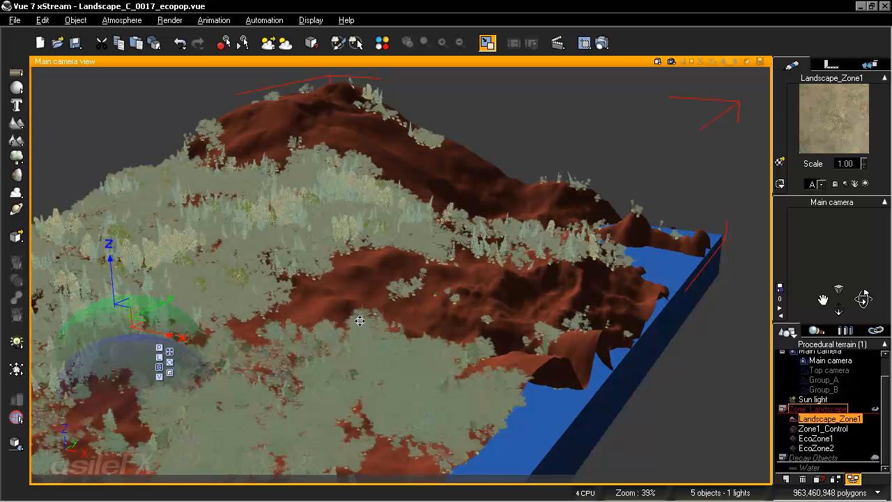
{"action": "middle_click_drag", "start_coordinate": [367, 324], "coordinate": [406, 293]}
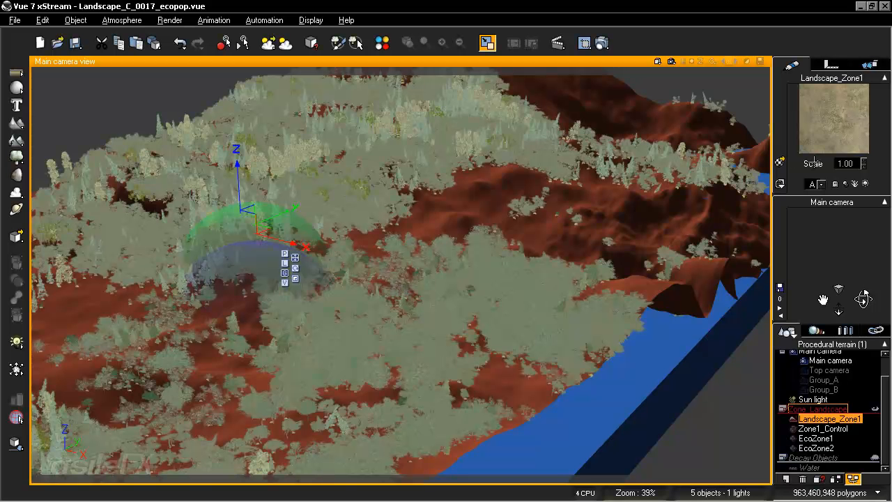
Reopen the Landscape_Zone1 material and try changing the Sand UnderWater layer's type to EcoSystem.
{"action": "double_click", "coordinate": [825, 129]}
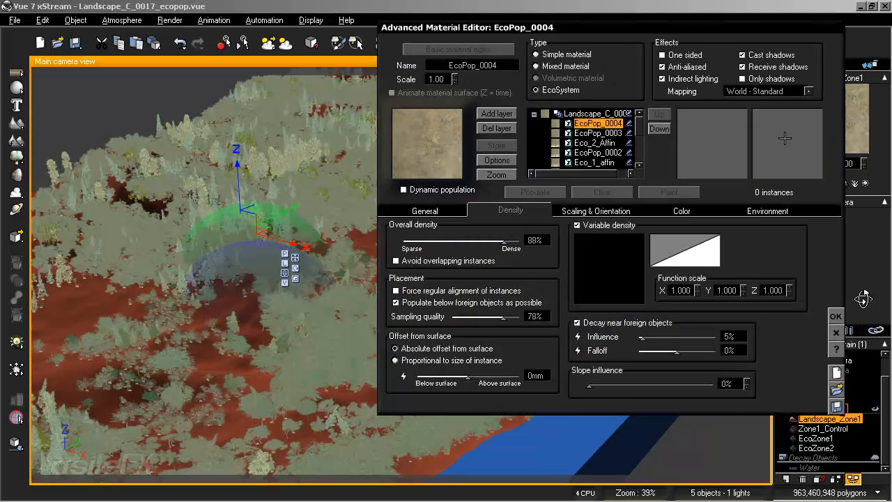
{"action": "scroll", "coordinate": [641, 136], "scroll_direction": "down", "scroll_amount": 3}
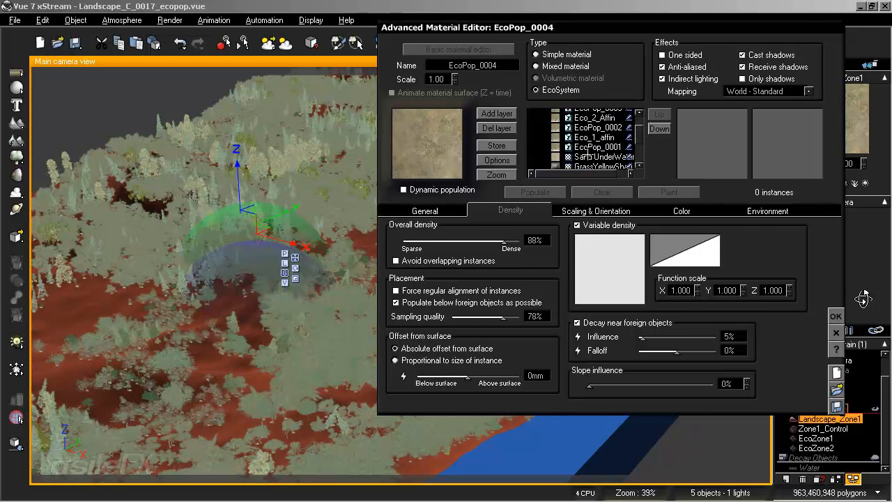
{"action": "left_click", "coordinate": [589, 157]}
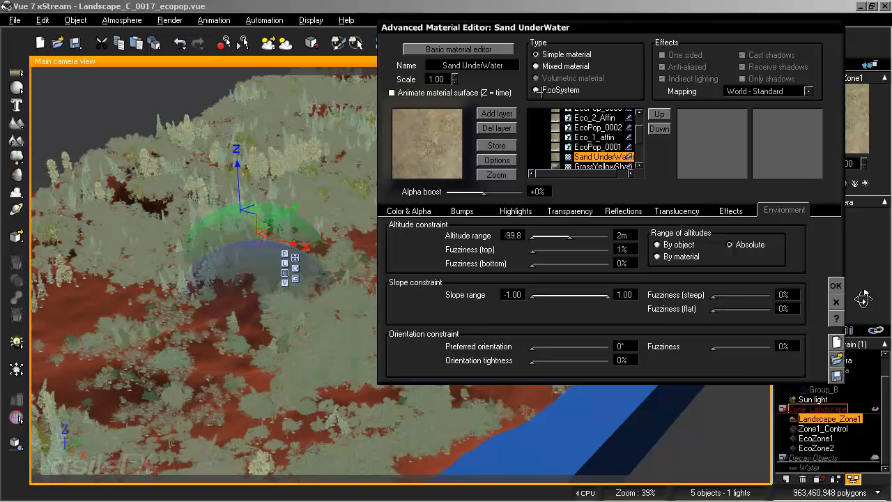
{"action": "left_click", "coordinate": [536, 90]}
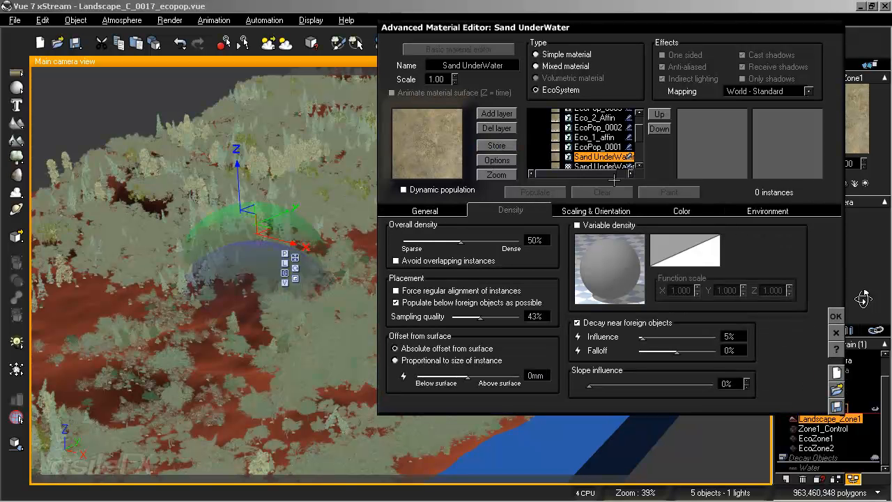
{"action": "left_click", "coordinate": [597, 173]}
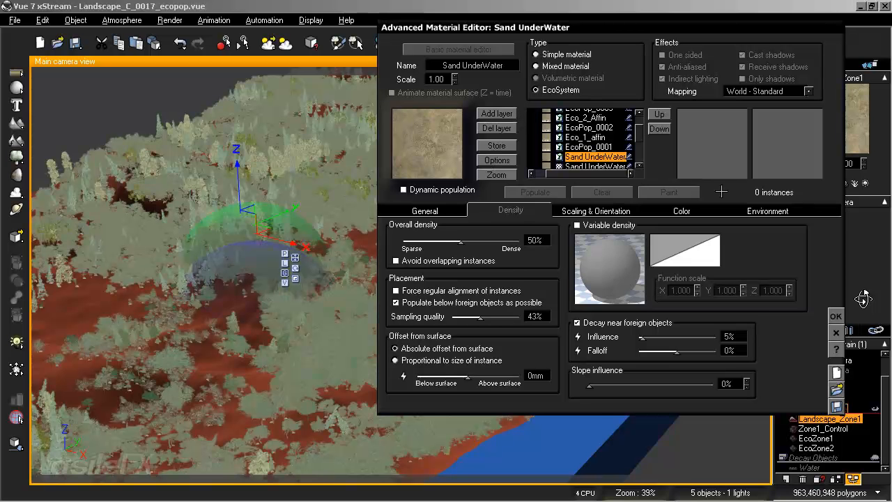
Check the Sand UnderWater layer's environment constraints and its EcoSystem population list, and close the material editor.
{"action": "left_click", "coordinate": [748, 211]}
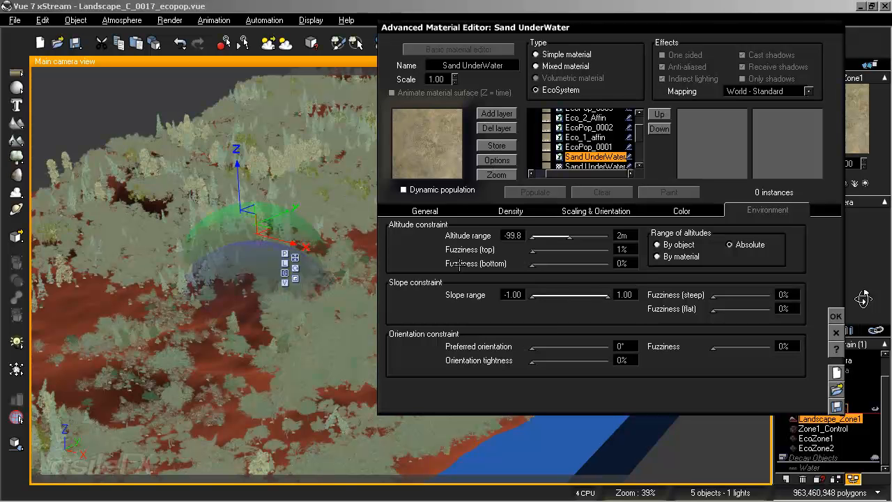
{"action": "left_click", "coordinate": [429, 210]}
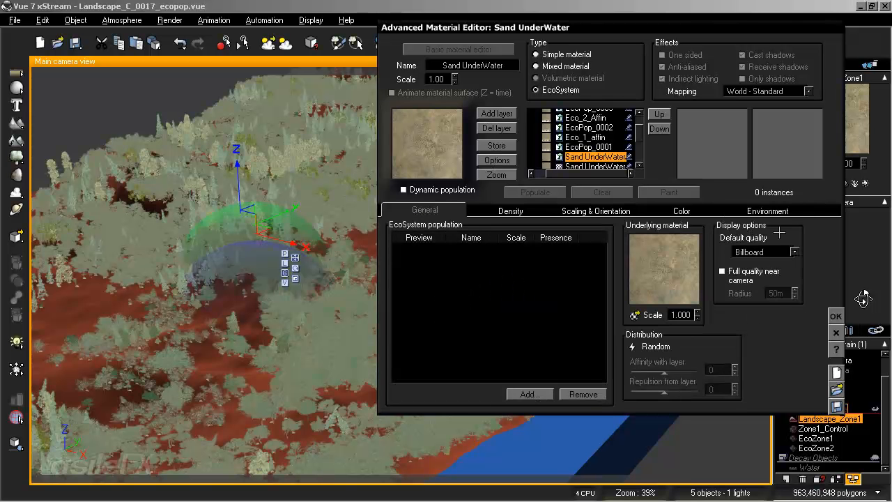
{"action": "left_click", "coordinate": [793, 211]}
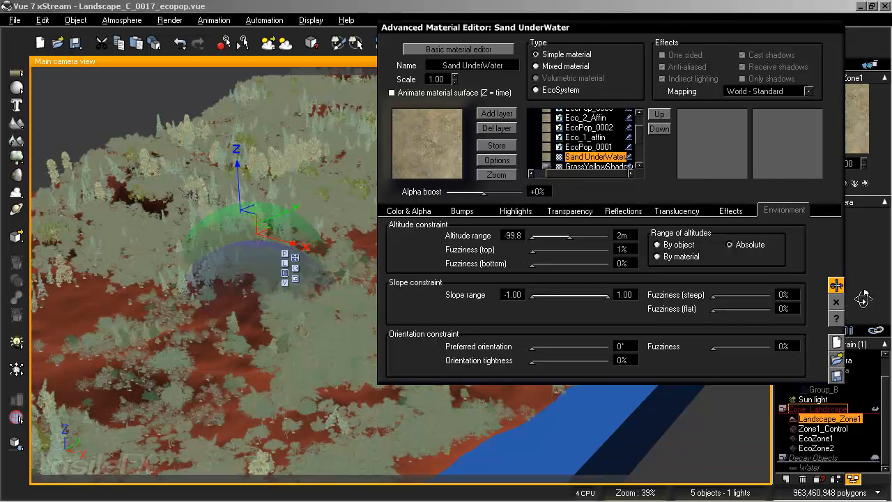
{"action": "left_click", "coordinate": [836, 285]}
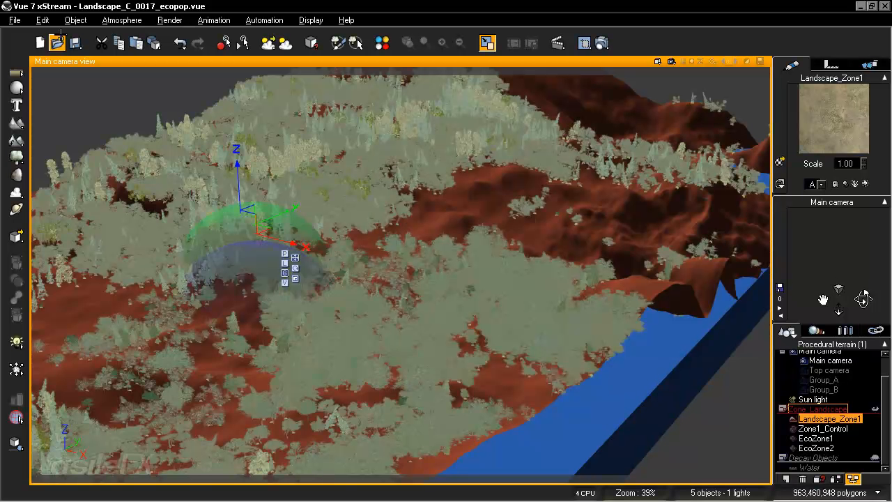
Save the scene under its current name and bring the whole populated terrain into view.
{"action": "left_click", "coordinate": [16, 20]}
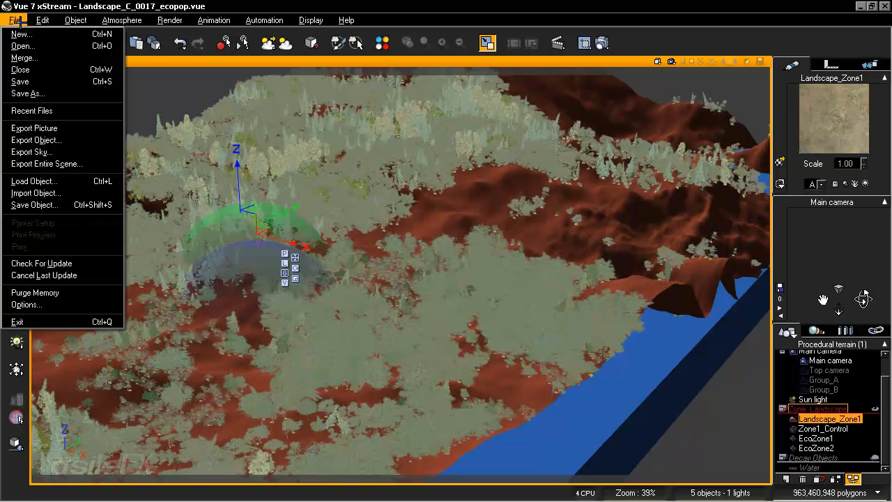
{"action": "left_click", "coordinate": [51, 82]}
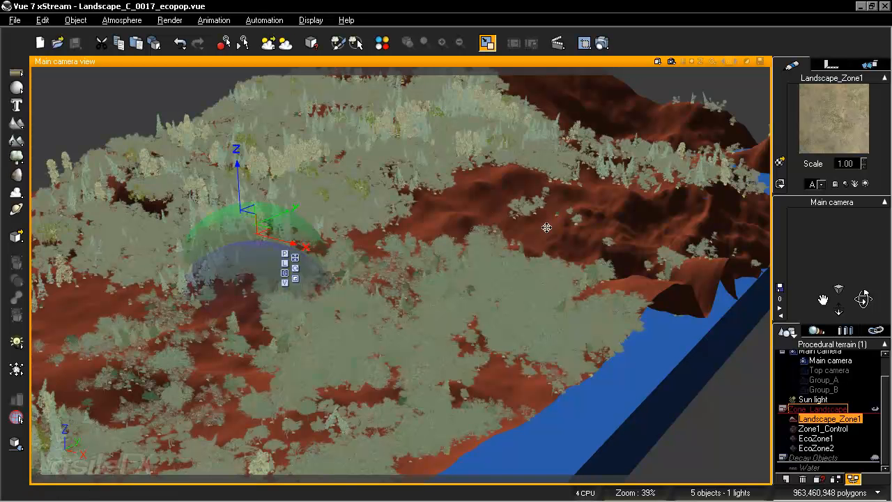
{"action": "scroll", "coordinate": [574, 266], "scroll_direction": "down", "scroll_amount": 1}
{"action": "scroll", "coordinate": [574, 266], "scroll_direction": "down", "scroll_amount": 2}
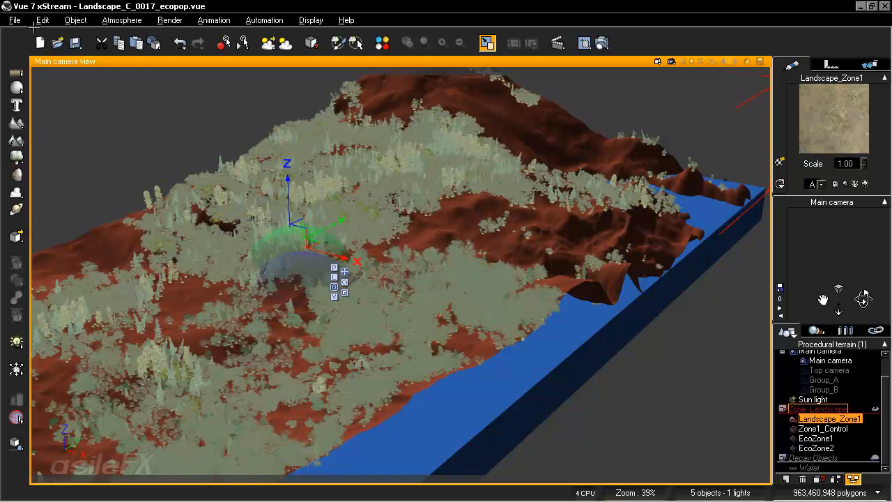
Start saving the scene under a new name and create and open a Group_D_Final folder inside Scenes.
{"action": "left_click", "coordinate": [14, 19]}
{"action": "left_click", "coordinate": [42, 91]}
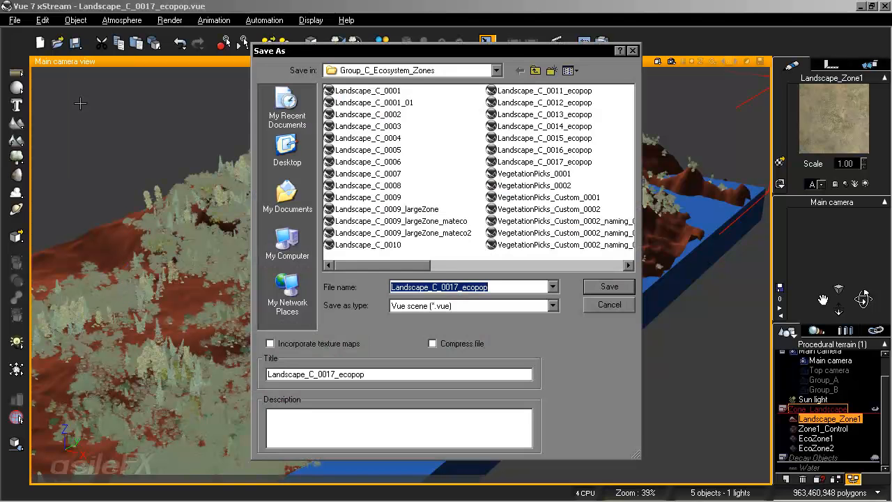
{"action": "left_click", "coordinate": [535, 71]}
{"action": "right_click", "coordinate": [408, 164]}
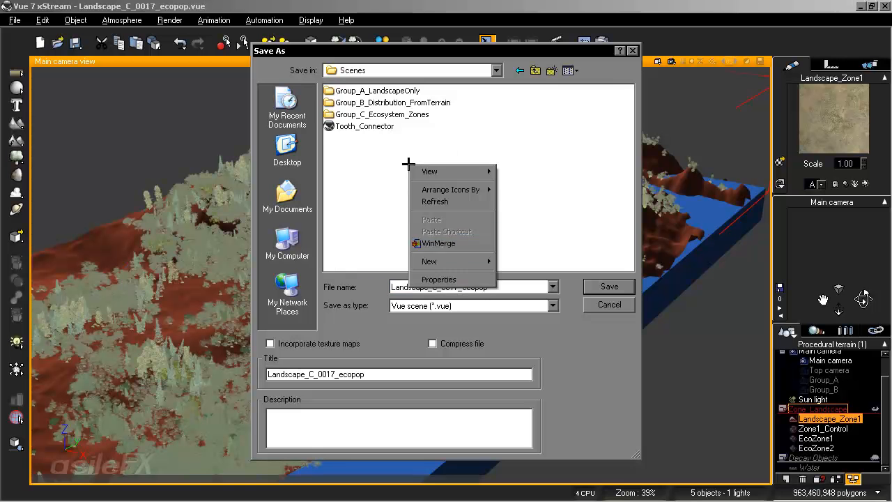
{"action": "mouse_move", "coordinate": [474, 260]}
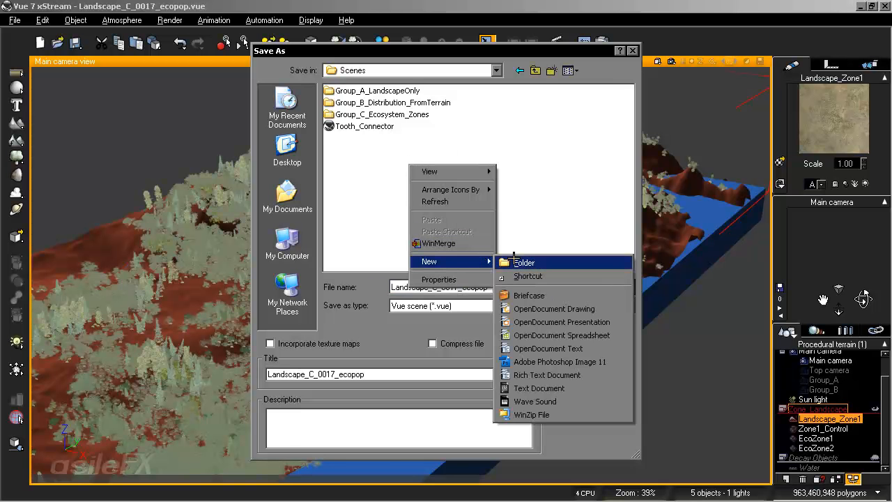
{"action": "left_click", "coordinate": [516, 263]}
{"action": "type", "text": "G"}
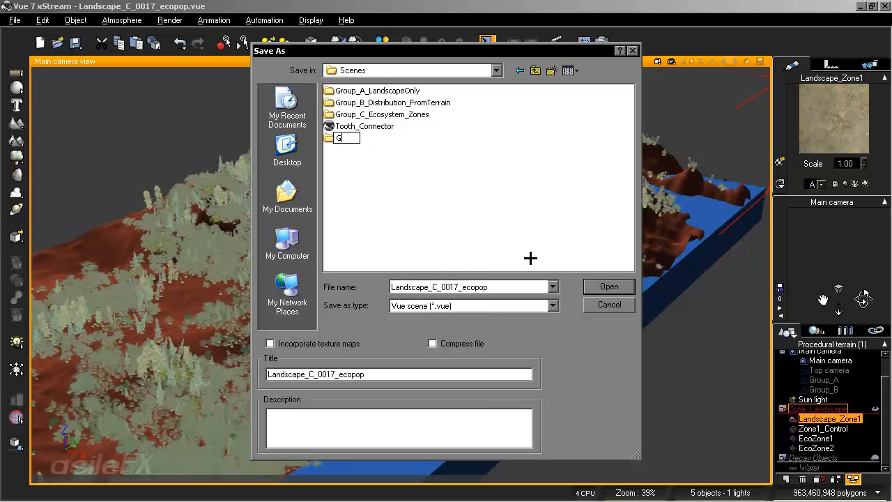
{"action": "type", "text": "roup_D_Final"}
{"action": "left_click", "coordinate": [531, 234]}
{"action": "double_click", "coordinate": [365, 138]}
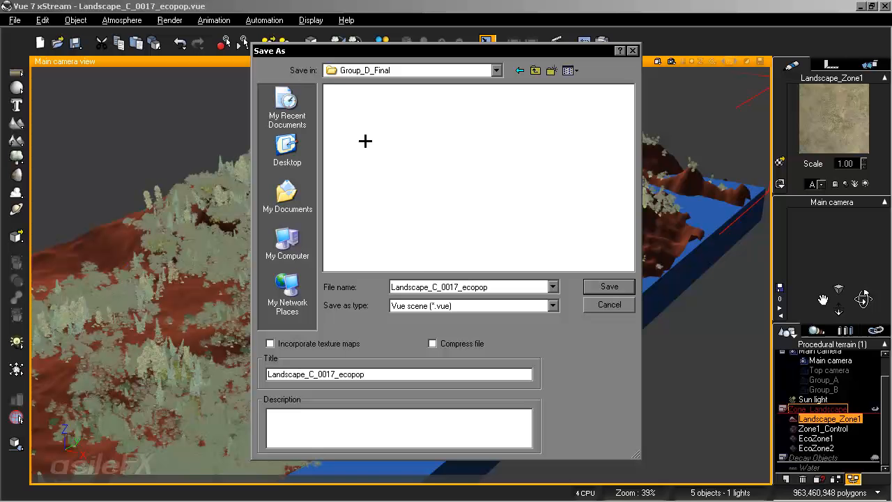
Name the scene file Landscape_D_0001, give it the same title, and save it in Group_D_Final.
{"action": "double_click", "coordinate": [424, 287]}
{"action": "left_click_drag", "start_coordinate": [432, 286], "coordinate": [438, 286]}
{"action": "type", "text": "D"}
{"action": "left_click_drag", "start_coordinate": [450, 287], "coordinate": [493, 286]}
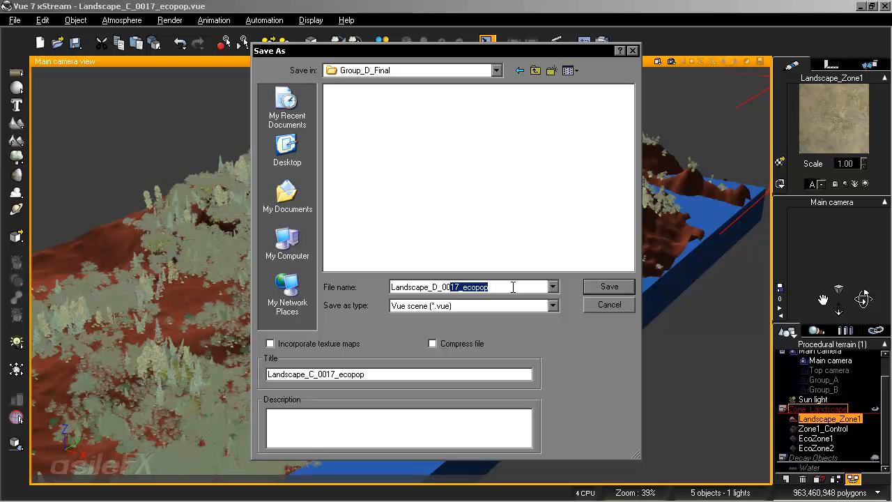
{"action": "type", "text": "001"}
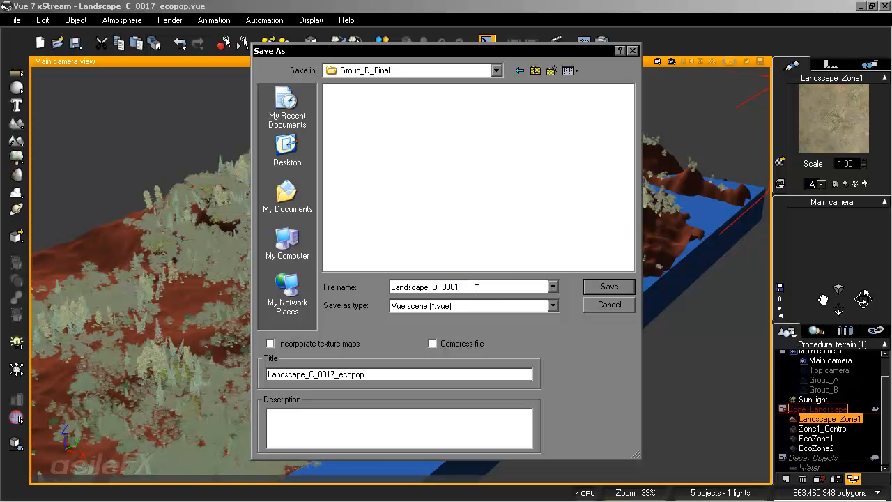
{"action": "double_click", "coordinate": [478, 289]}
{"action": "key", "text": "ctrl+c"}
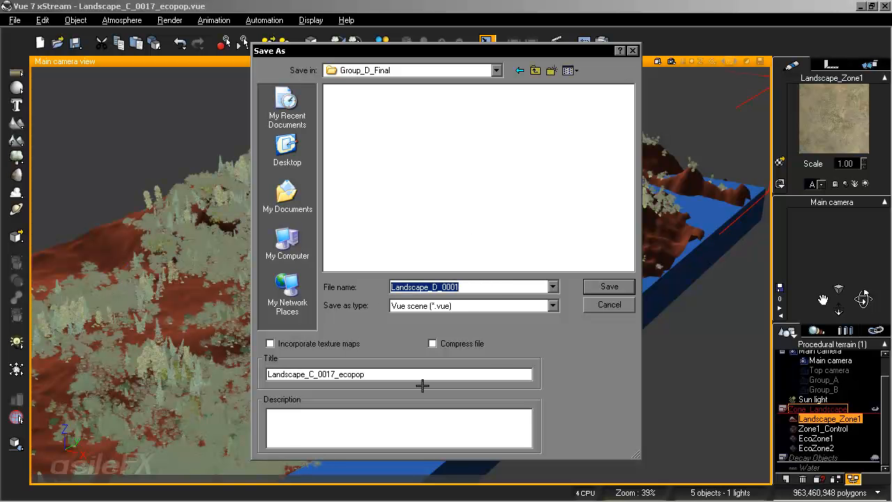
{"action": "left_click", "coordinate": [395, 373]}
{"action": "double_click", "coordinate": [395, 373]}
{"action": "key", "text": "ctrl+v"}
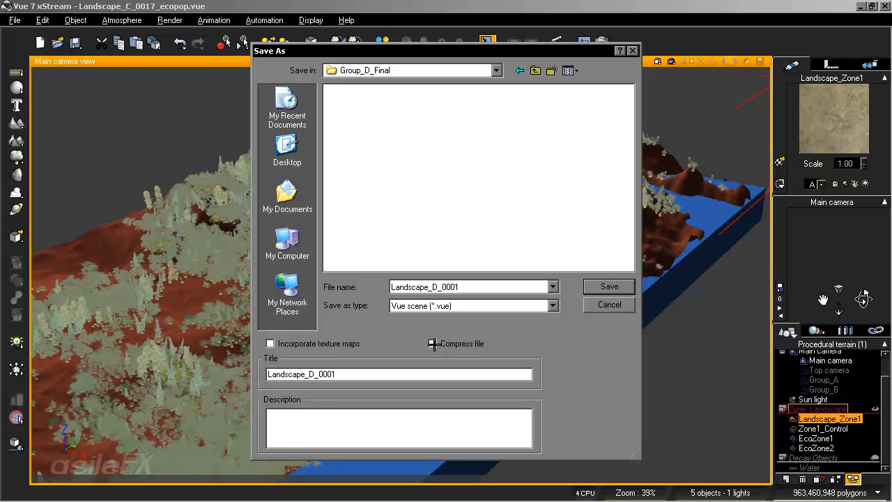
{"action": "left_click", "coordinate": [610, 286]}
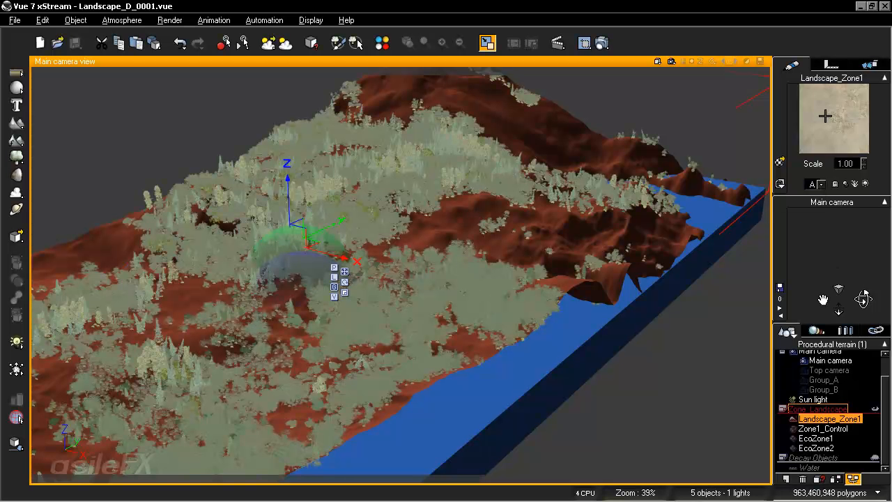
Open the Landscape_Zone1 material and examine the function graph behind the EcoPop_0001 layer's variable density.
{"action": "right_click", "coordinate": [807, 108]}
{"action": "left_click", "coordinate": [802, 108]}
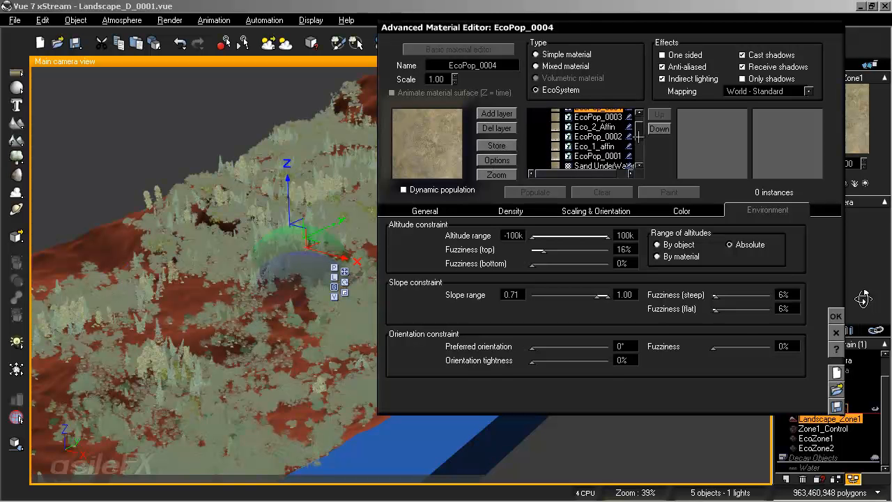
{"action": "left_click", "coordinate": [578, 156]}
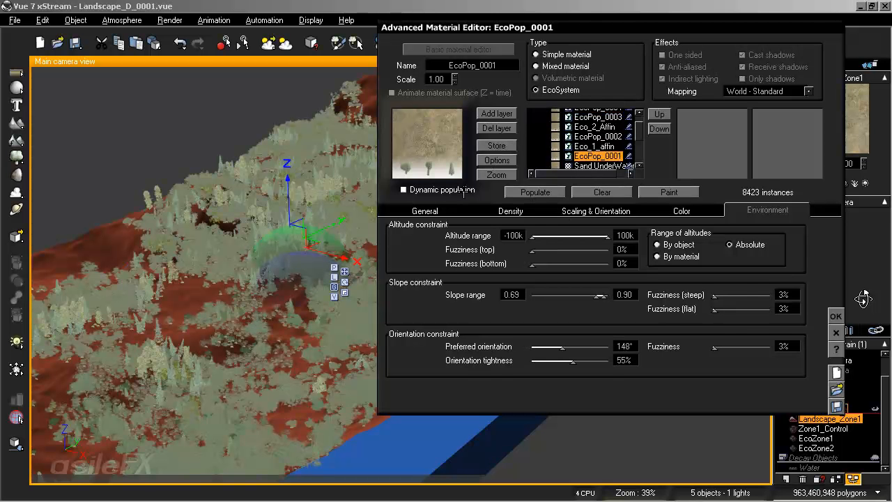
{"action": "left_click", "coordinate": [510, 213]}
{"action": "right_click", "coordinate": [605, 248]}
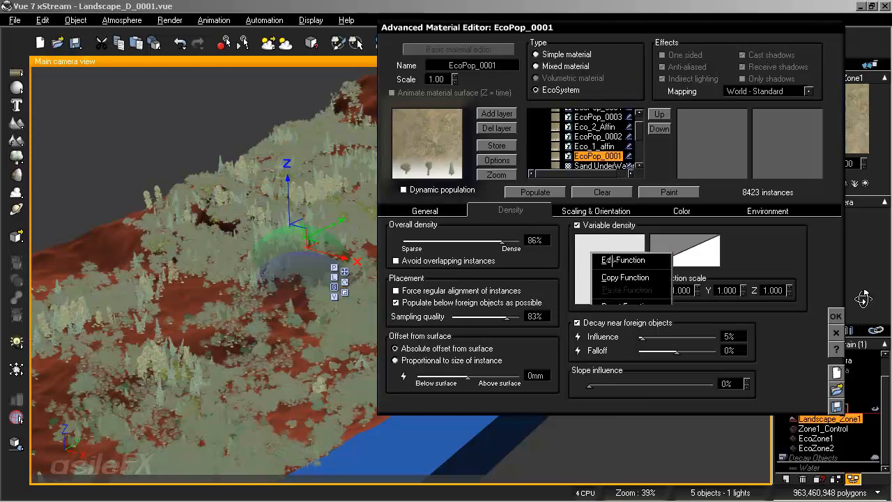
{"action": "left_click", "coordinate": [608, 253]}
{"action": "left_click_drag", "start_coordinate": [323, 195], "coordinate": [337, 174]}
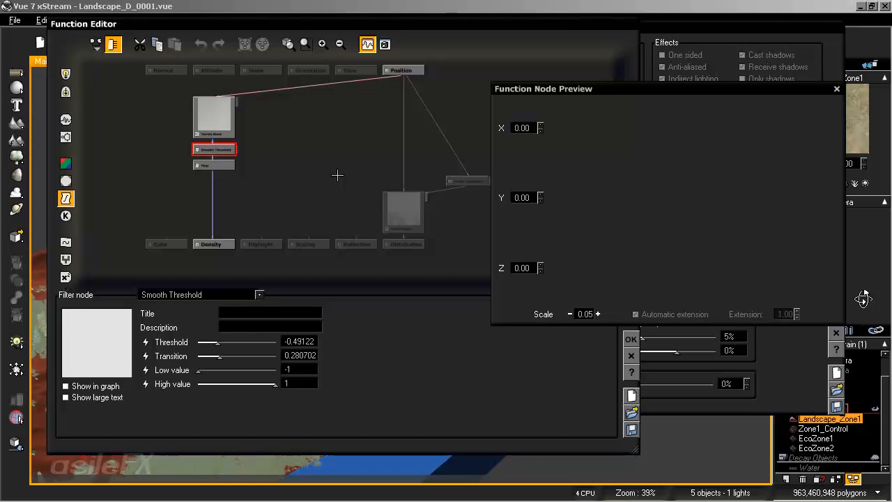
{"action": "left_click", "coordinate": [631, 339]}
Examine the function graph driving the EcoPop_0002 layer's variable density, including its Smooth Threshold node.
{"action": "left_click", "coordinate": [598, 137]}
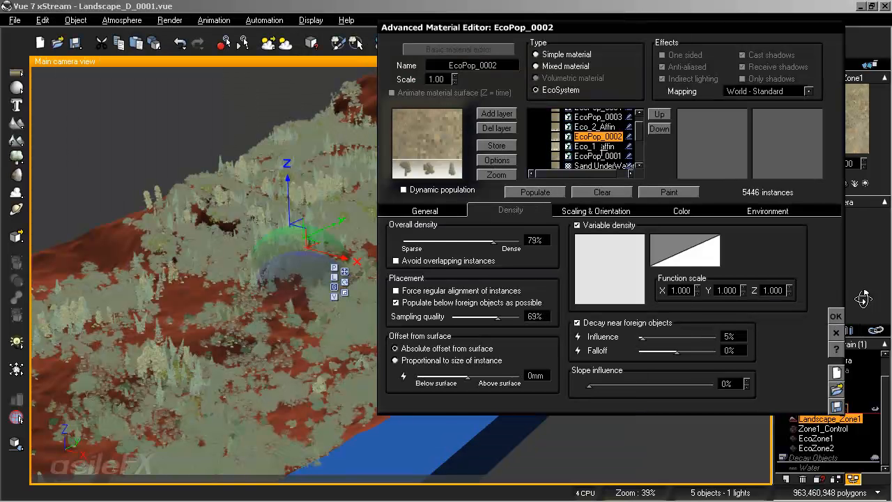
{"action": "right_click", "coordinate": [601, 258]}
{"action": "left_click", "coordinate": [615, 272]}
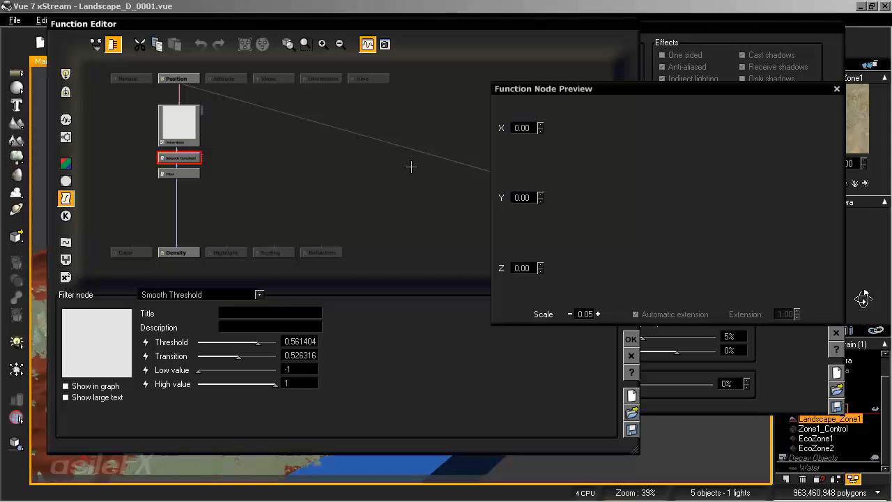
{"action": "left_click_drag", "start_coordinate": [410, 168], "coordinate": [380, 151]}
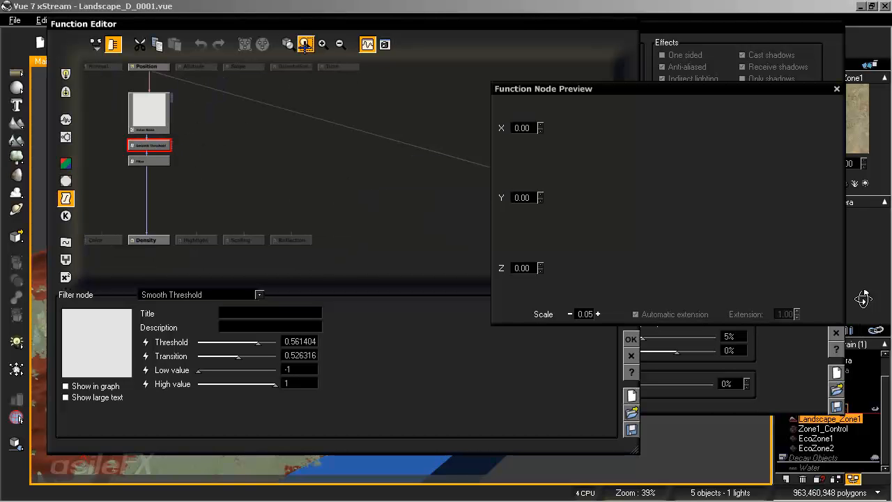
{"action": "left_click", "coordinate": [305, 44]}
{"action": "left_click", "coordinate": [340, 45]}
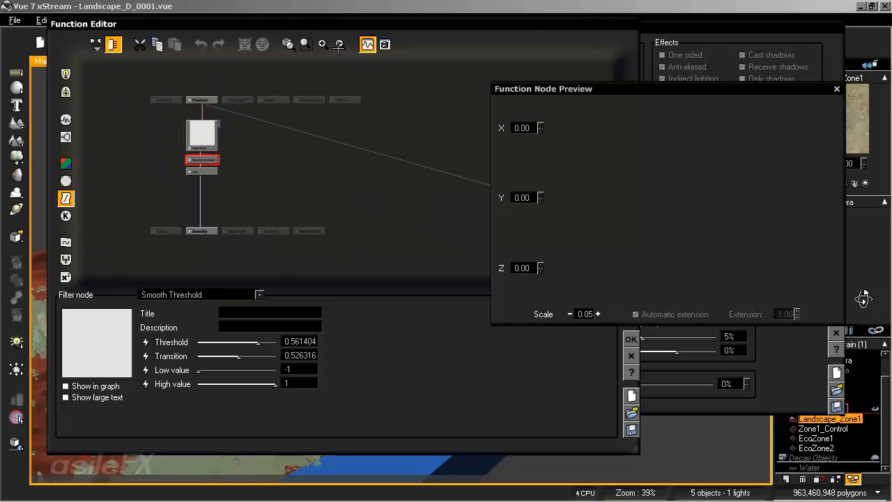
{"action": "mouse_move", "coordinate": [387, 146]}
{"action": "left_mouse_down"}
{"action": "mouse_move", "coordinate": [379, 183]}
{"action": "mouse_move", "coordinate": [305, 247]}
{"action": "mouse_move", "coordinate": [642, 158]}
{"action": "mouse_move", "coordinate": [529, 227]}
{"action": "mouse_move", "coordinate": [384, 149]}
{"action": "mouse_move", "coordinate": [402, 149]}
{"action": "left_mouse_up"}
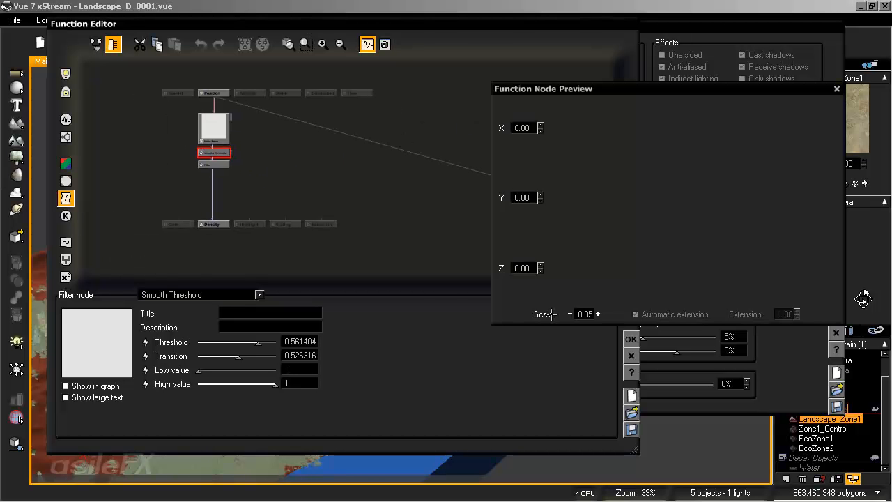
{"action": "left_click", "coordinate": [631, 339]}
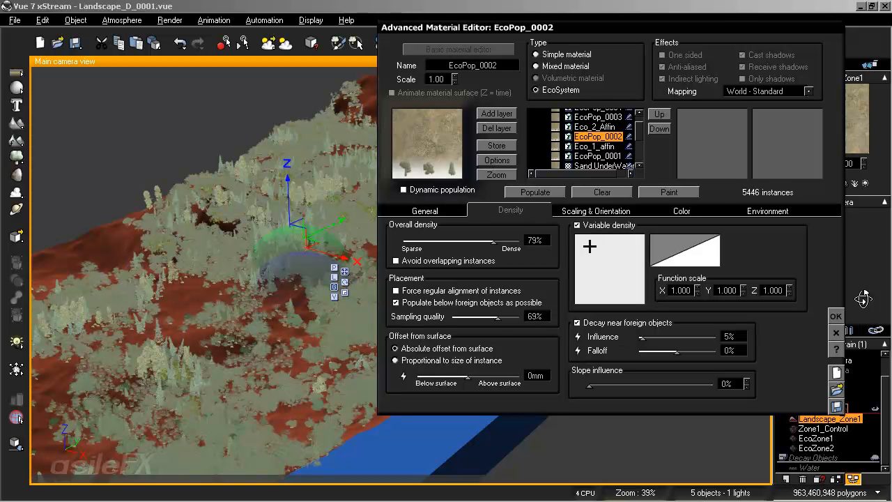
Clear the populations of EcoPop_0001, Eco_1_affin, EcoPop_0002 and Eco_2_Affin, and accept the material.
{"action": "left_click", "coordinate": [602, 157]}
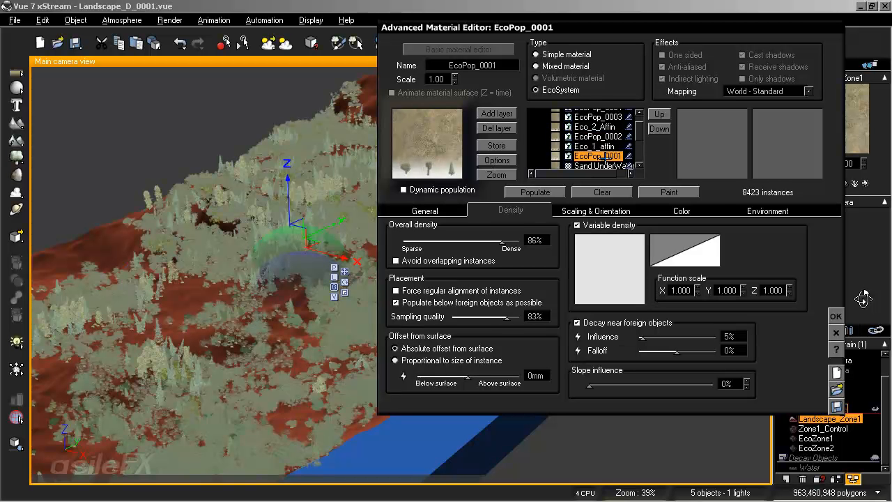
{"action": "left_click", "coordinate": [602, 194]}
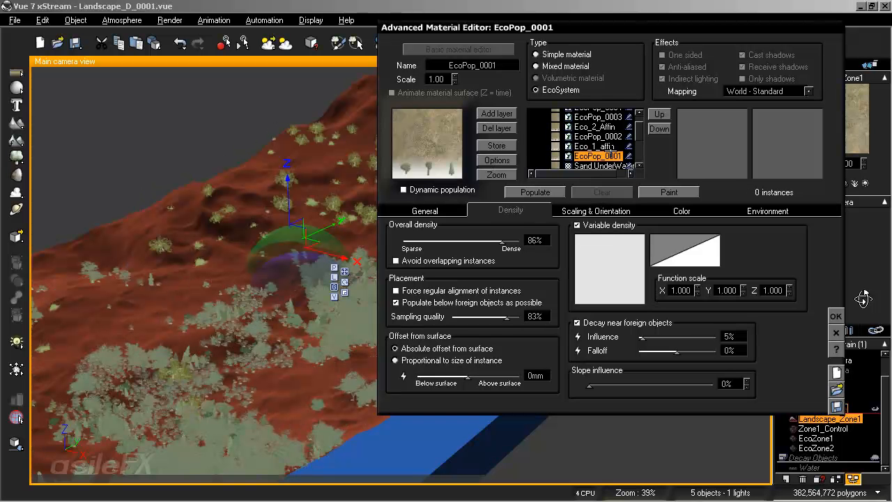
{"action": "left_click", "coordinate": [608, 146]}
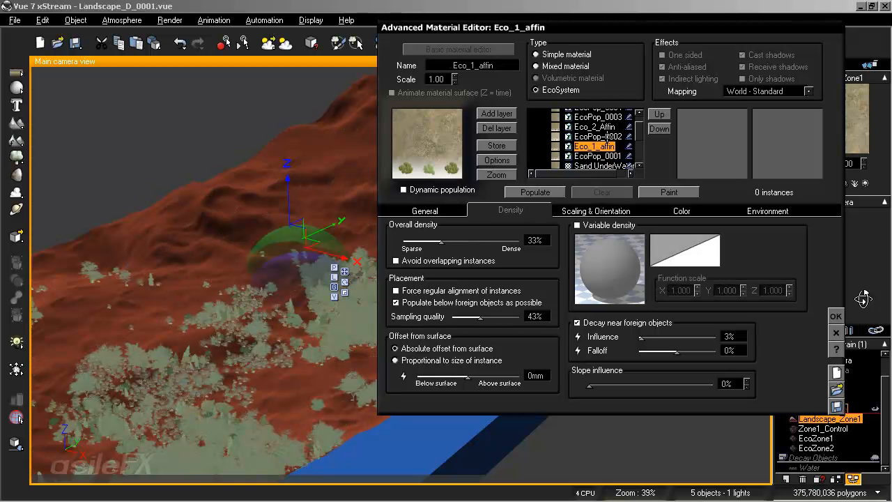
{"action": "left_click", "coordinate": [606, 137]}
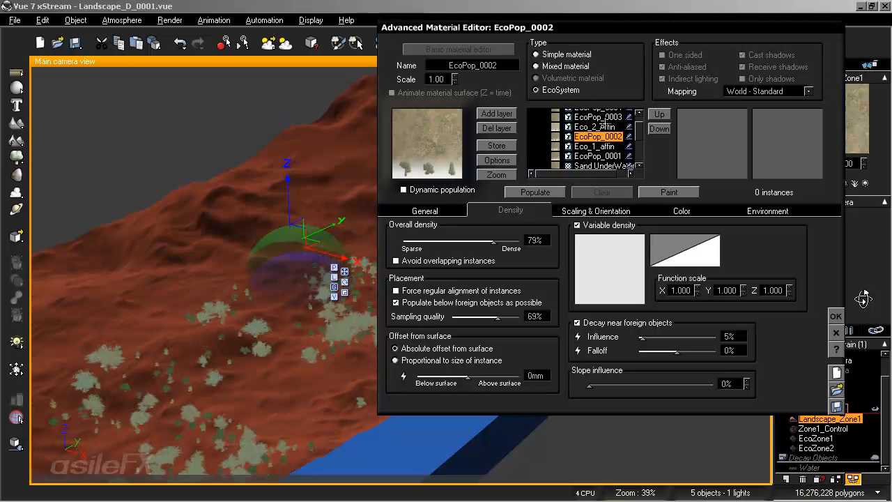
{"action": "left_click", "coordinate": [602, 127]}
{"action": "left_click", "coordinate": [602, 192]}
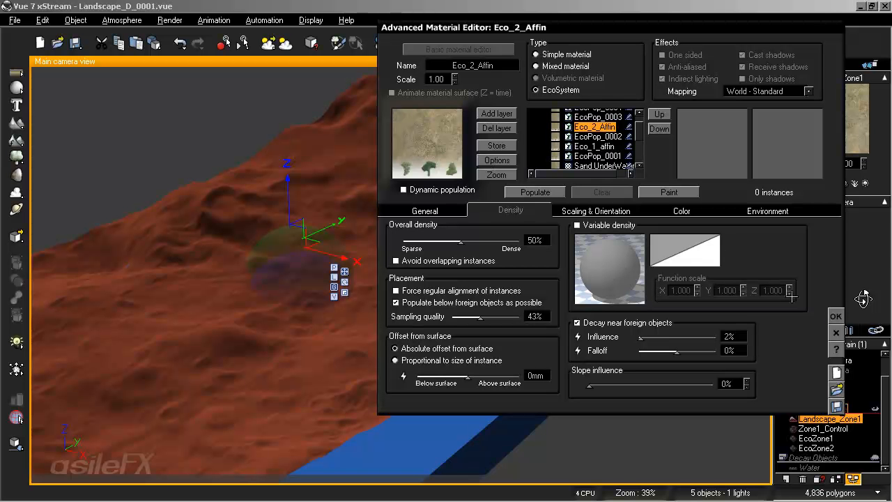
{"action": "left_click", "coordinate": [835, 316]}
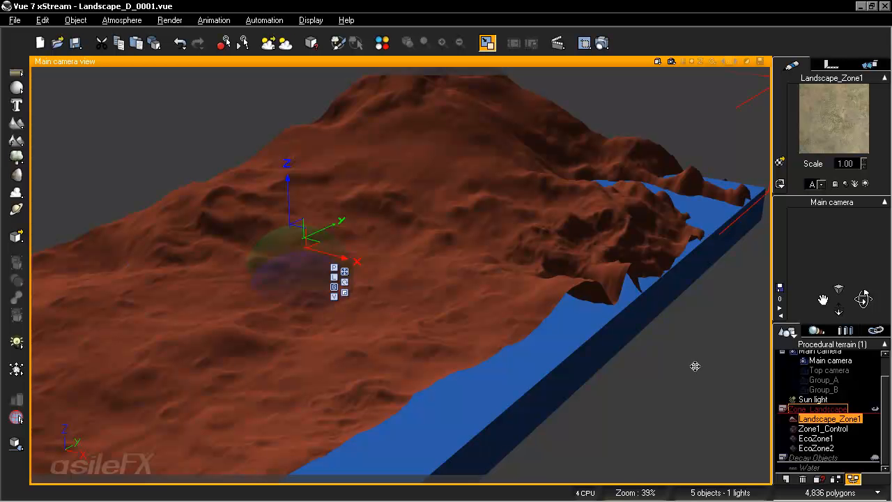
Delete the EcoZone1 and EcoZone2 spheres from the Zone_Landscape layer.
{"action": "left_click", "coordinate": [816, 438]}
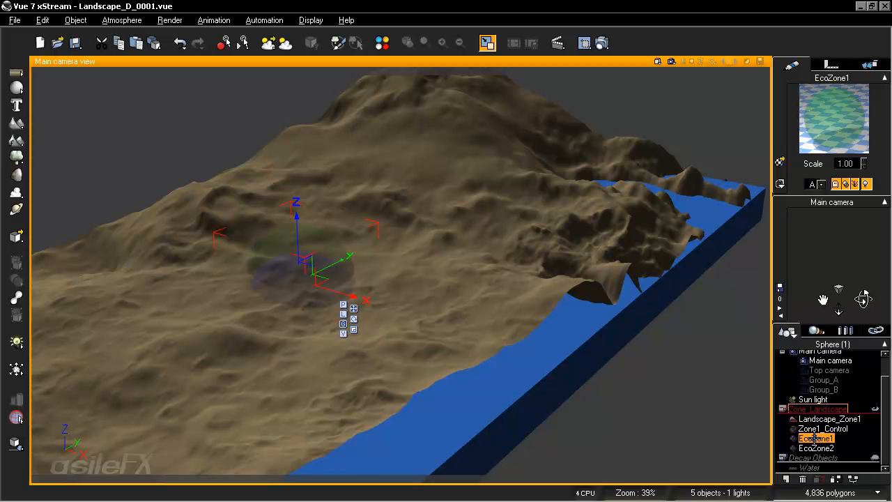
{"action": "key", "text": "Delete"}
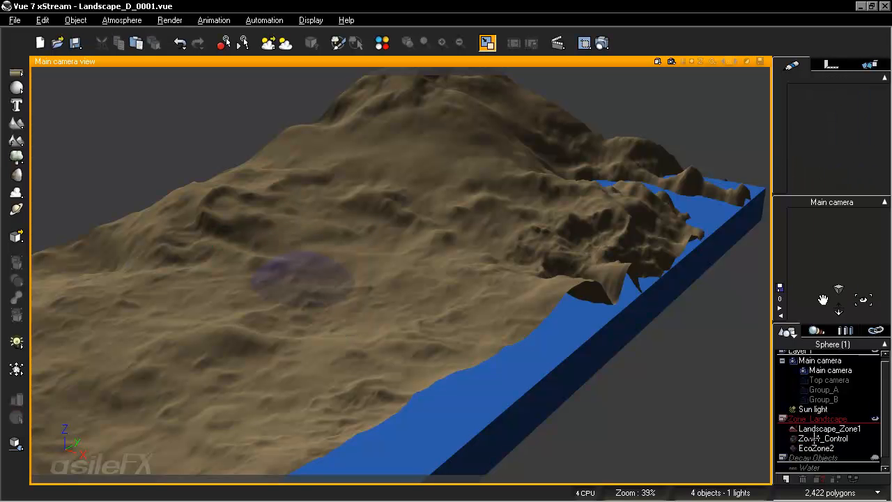
{"action": "left_click", "coordinate": [816, 449]}
{"action": "key", "text": "Delete"}
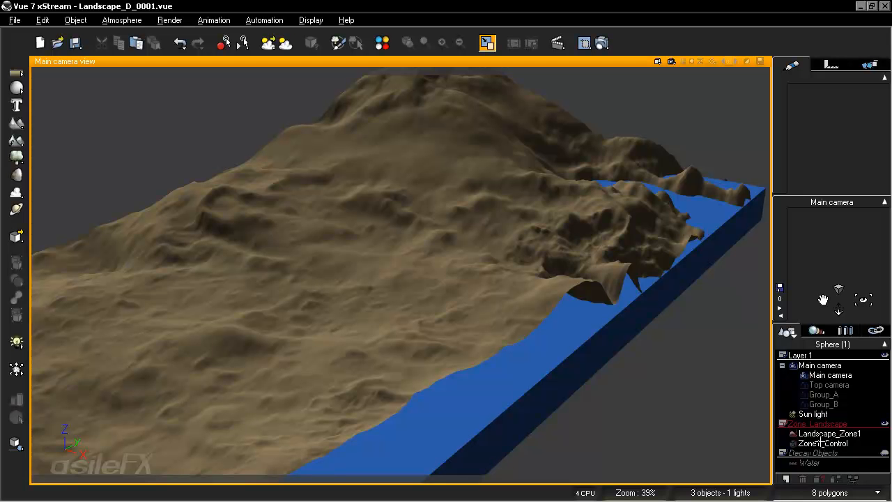
Select the Zone1_Control cube and switch from the main camera to the Group_B camera view.
{"action": "left_click", "coordinate": [823, 433]}
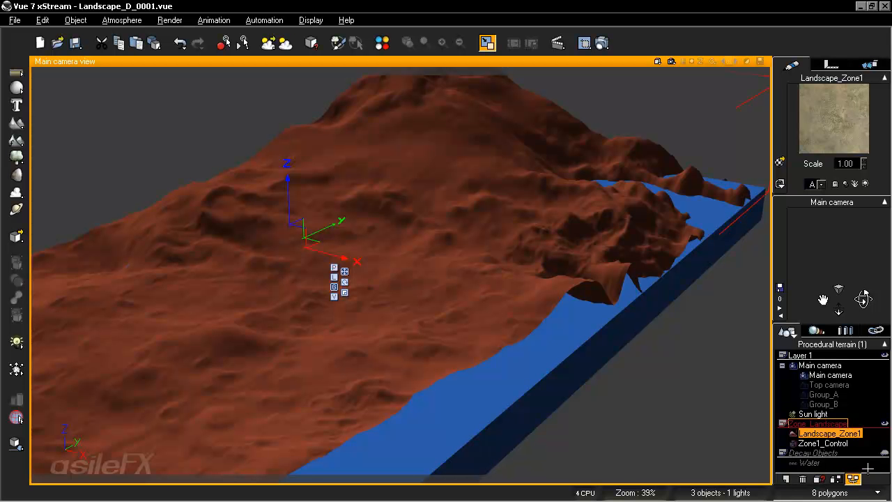
{"action": "left_click", "coordinate": [822, 443]}
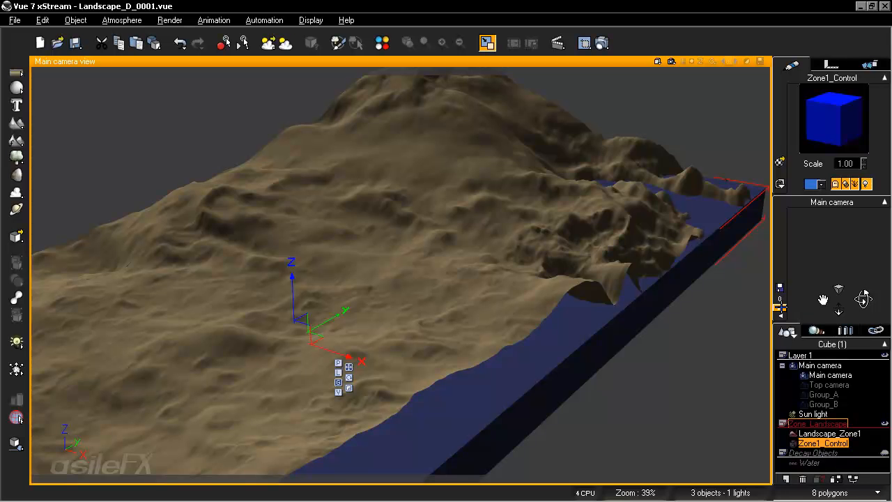
{"action": "left_click", "coordinate": [781, 310]}
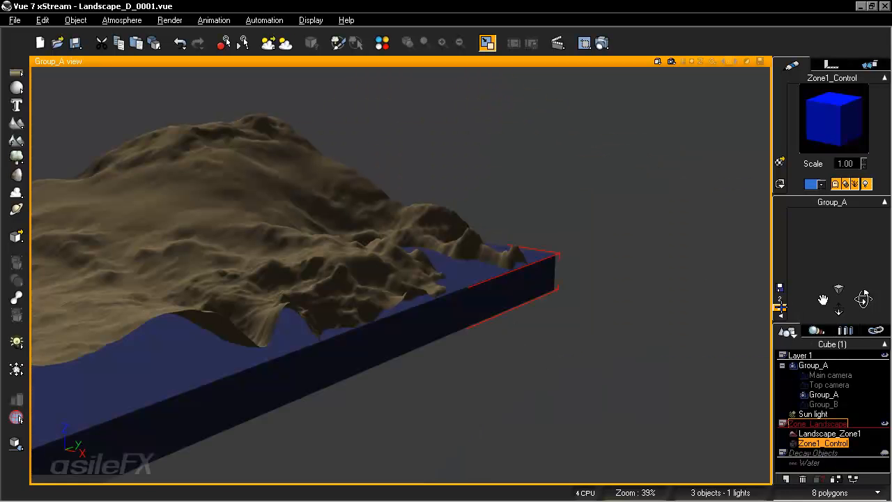
{"action": "left_click", "coordinate": [782, 310]}
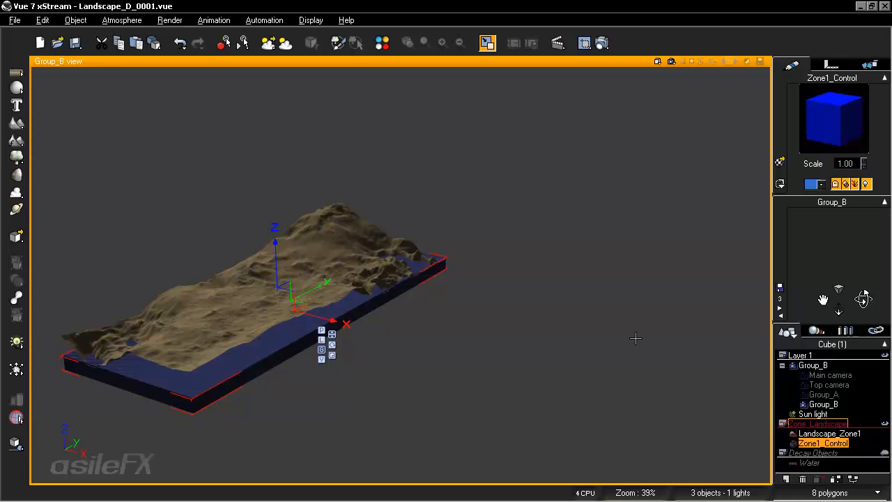
Open the function graph of the Landscape_Zone1 terrain and move its Position and Size combiner nodes higher, clear of the output nodes.
{"action": "left_click", "coordinate": [824, 434]}
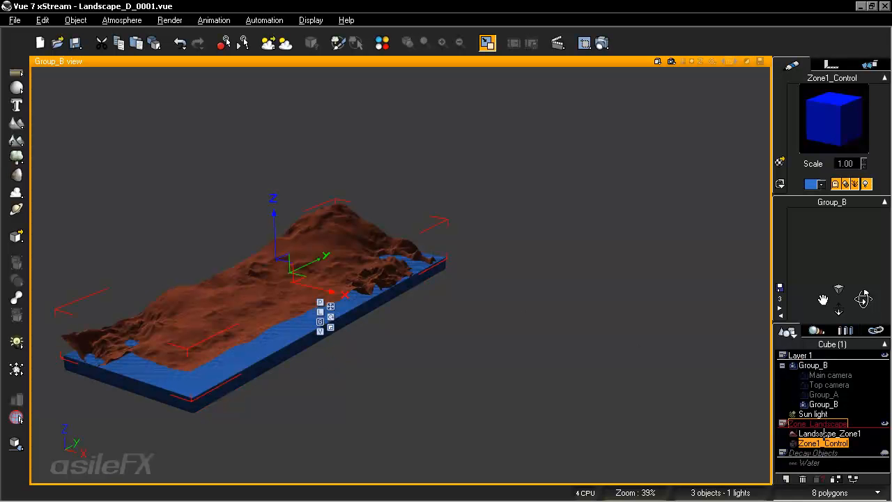
{"action": "left_click", "coordinate": [855, 478]}
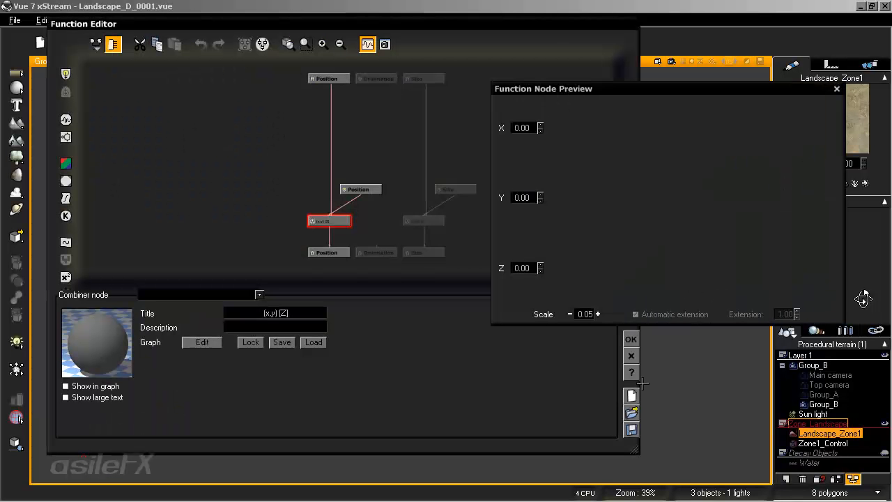
{"action": "right_click_drag", "start_coordinate": [399, 203], "coordinate": [357, 200]}
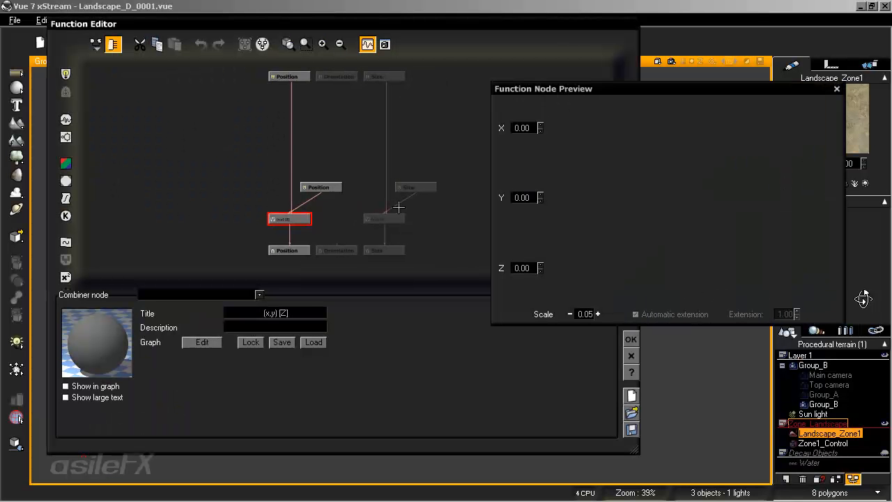
{"action": "left_click_drag", "start_coordinate": [380, 219], "coordinate": [389, 202]}
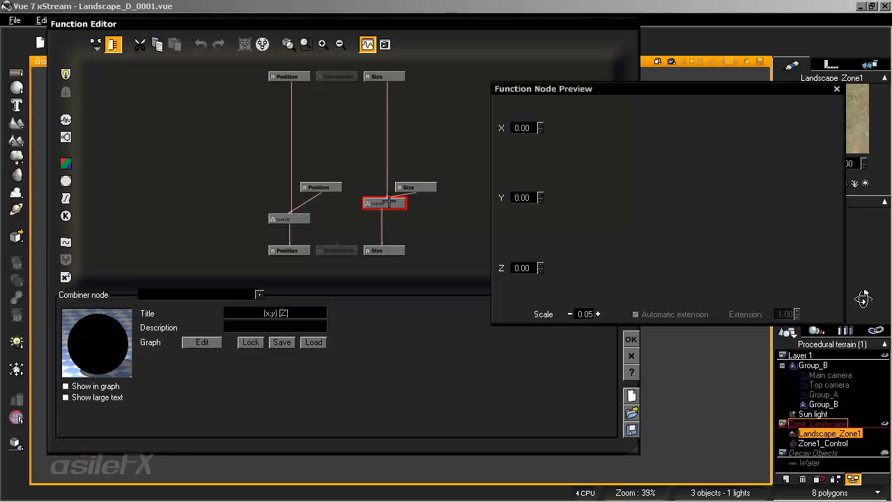
{"action": "left_click_drag", "start_coordinate": [290, 219], "coordinate": [292, 202]}
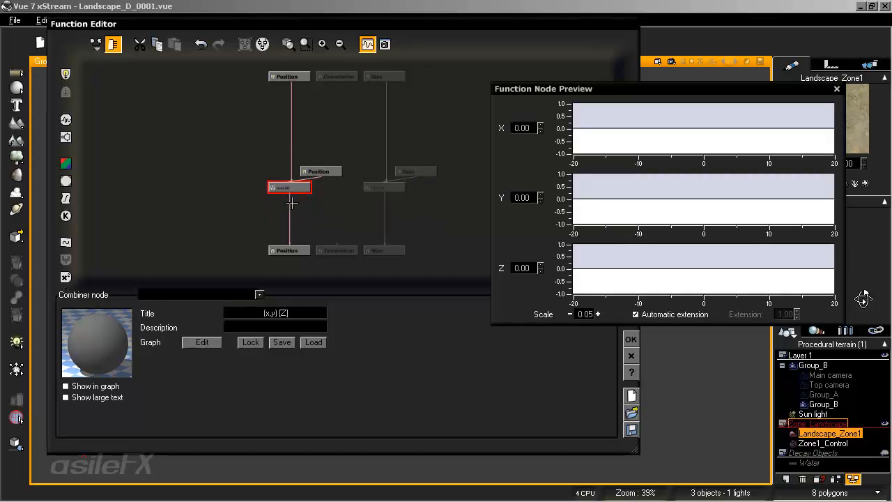
{"action": "left_click", "coordinate": [290, 202]}
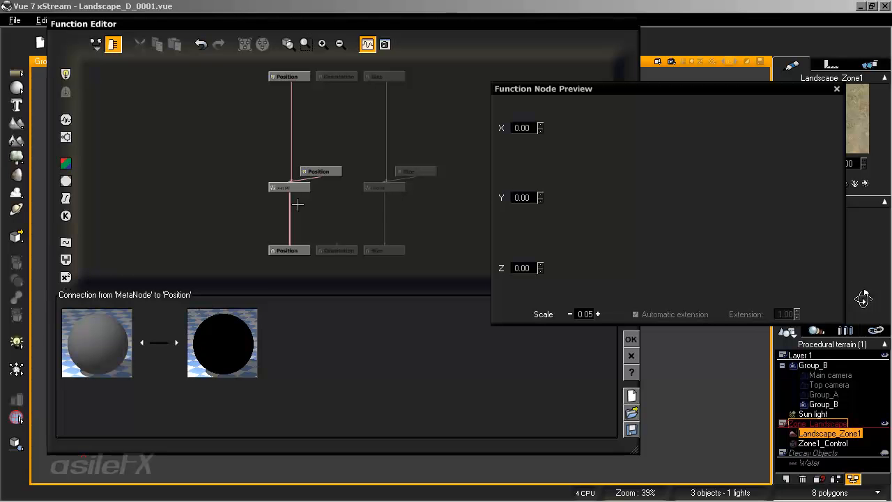
{"action": "left_click", "coordinate": [299, 187]}
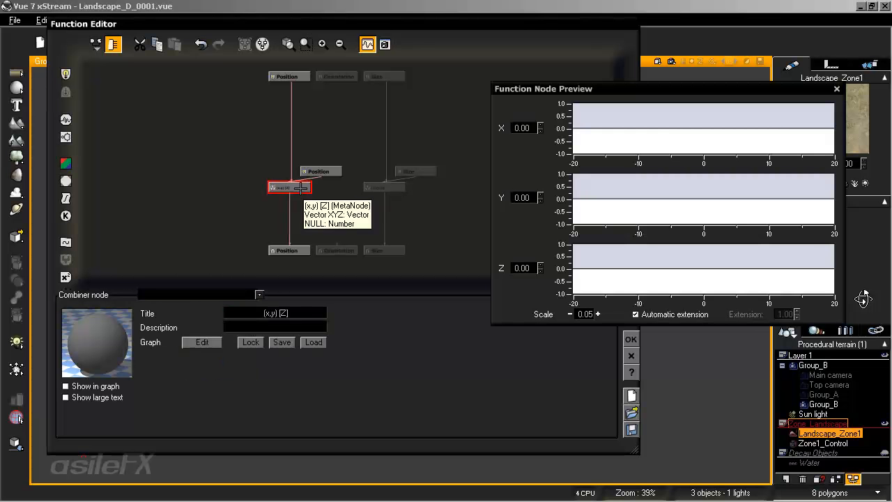
{"action": "left_click", "coordinate": [321, 218]}
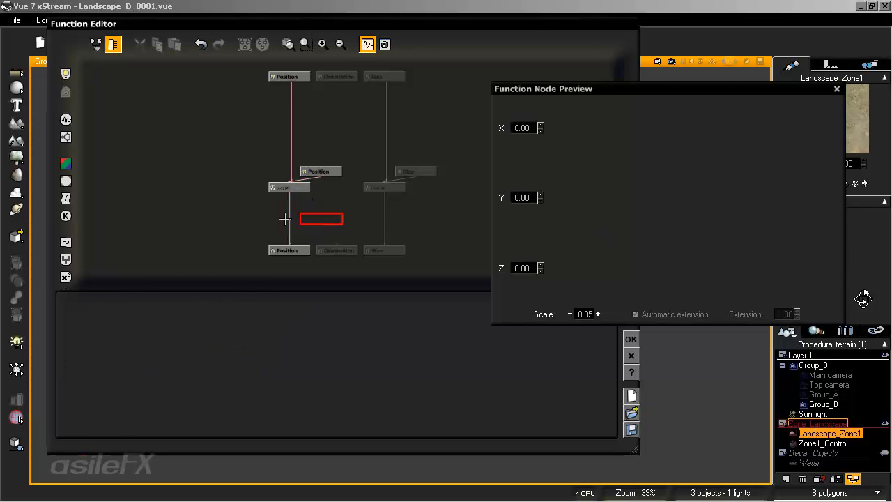
Delete the connections to the Position and Size outputs, remove both combiner nodes with their extra Position and Size inputs, and accept the graph.
{"action": "left_click", "coordinate": [289, 217]}
{"action": "key", "text": "Delete"}
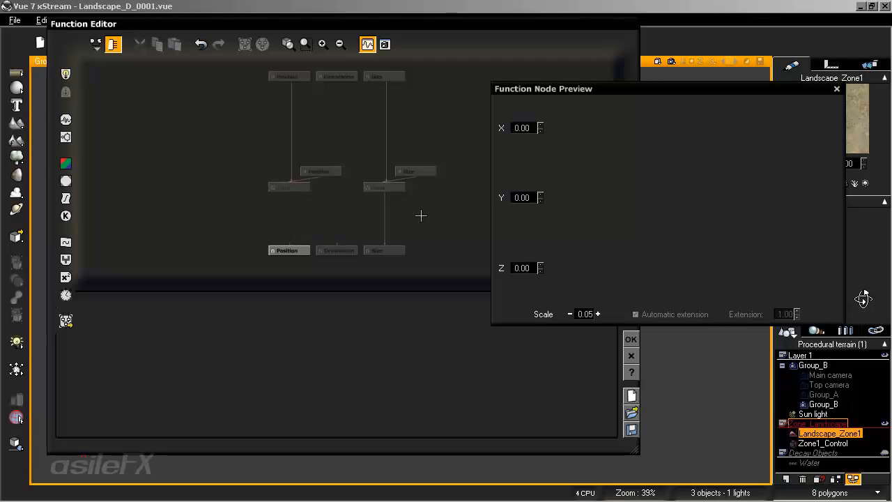
{"action": "left_click", "coordinate": [386, 216]}
{"action": "left_click_drag", "start_coordinate": [444, 206], "coordinate": [251, 162]}
{"action": "key", "text": "Delete"}
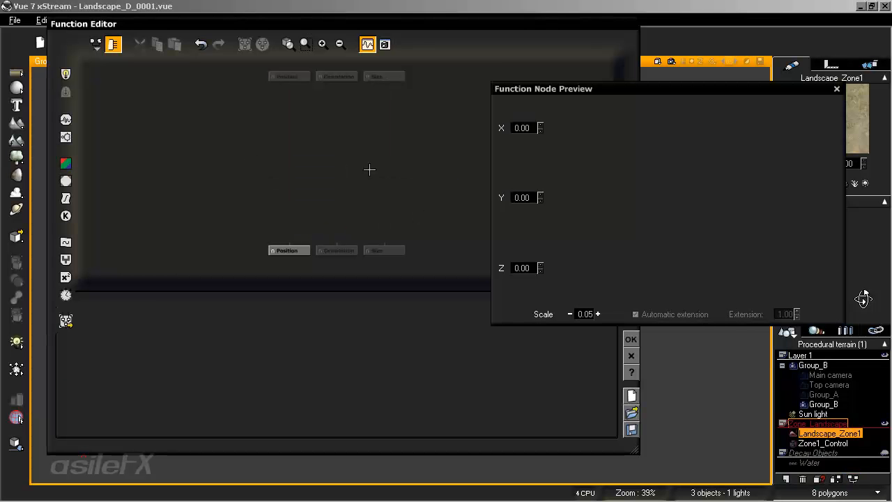
{"action": "left_click", "coordinate": [630, 340]}
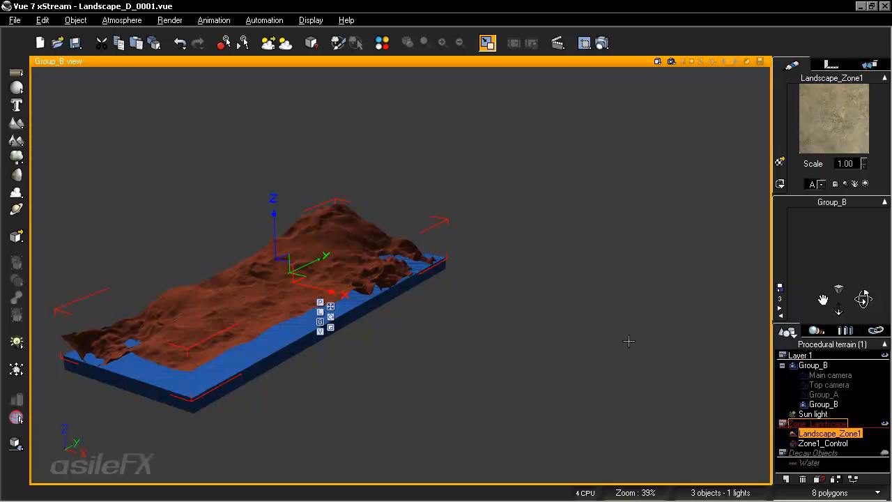
Delete the Zone1_Control cube from the Zone_Landscape layer.
{"action": "left_click", "coordinate": [687, 407]}
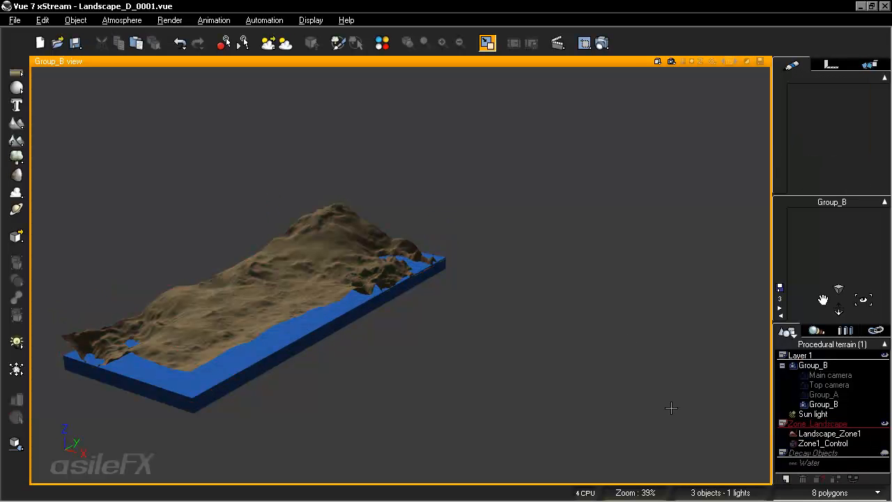
{"action": "left_click", "coordinate": [808, 443]}
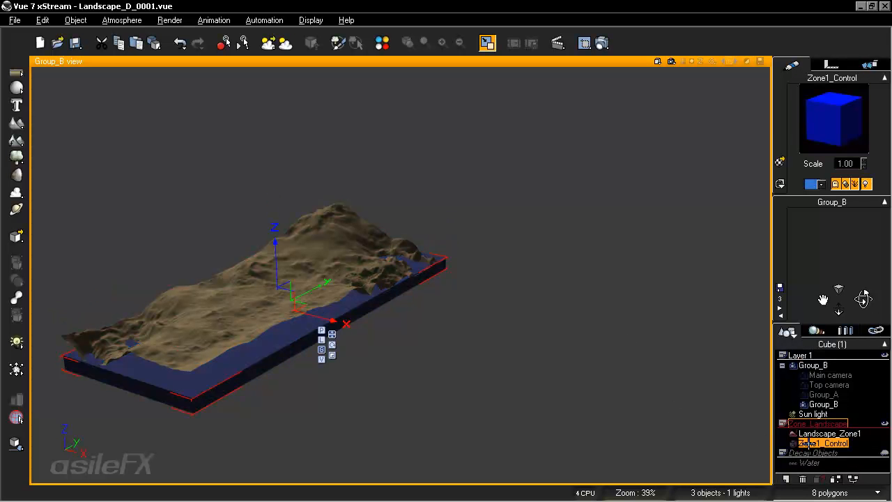
{"action": "key", "text": "Delete"}
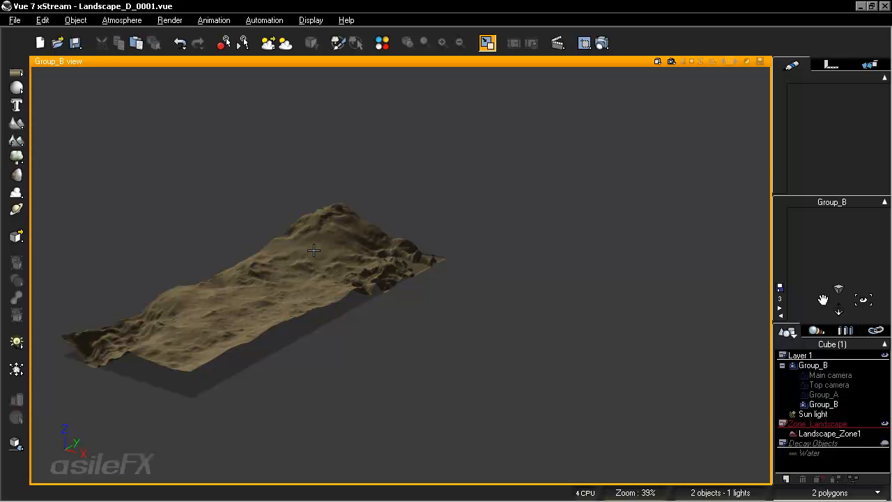
Select the Landscape_Zone1 terrain and set its X size to 2 km.
{"action": "key", "text": "ctrl+a"}
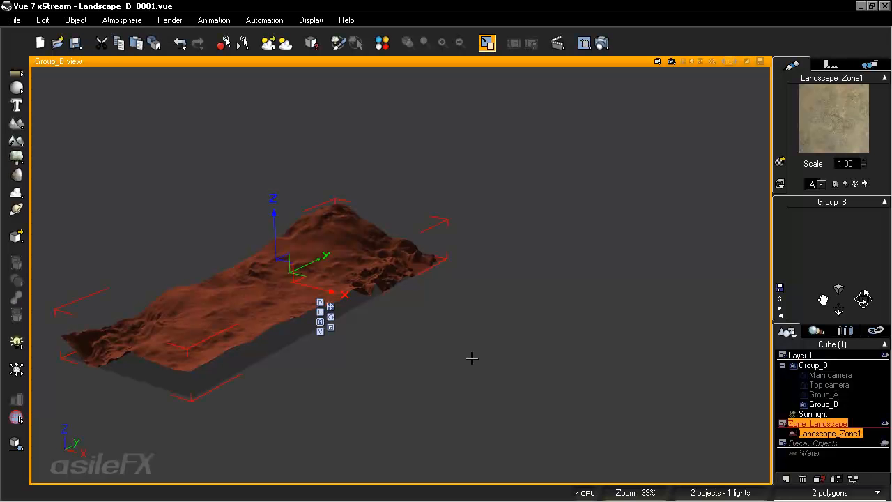
{"action": "left_click", "coordinate": [832, 64]}
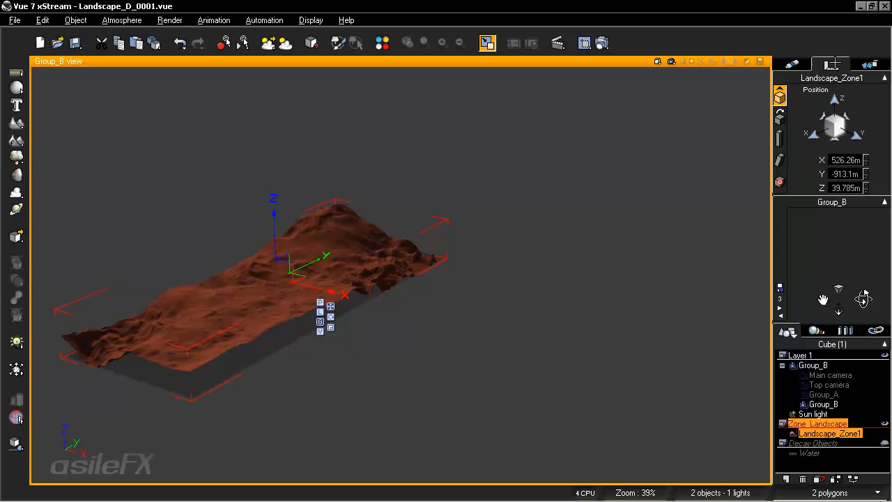
{"action": "left_click", "coordinate": [779, 138]}
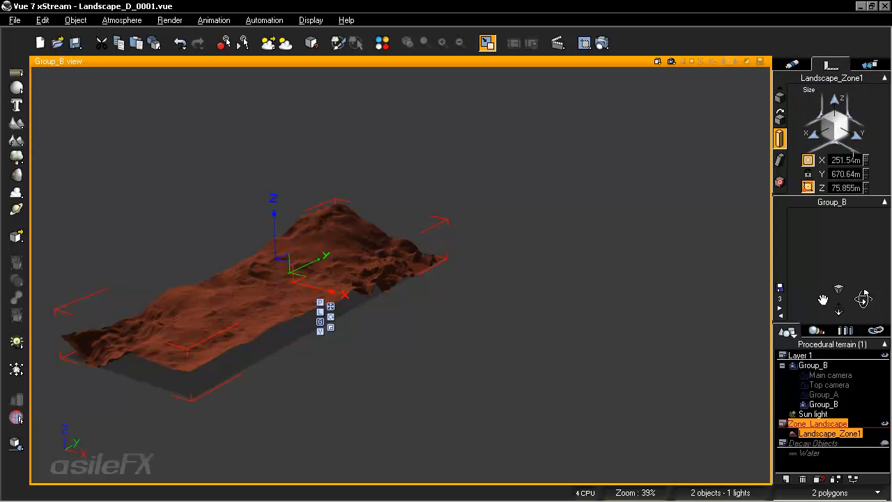
{"action": "double_click", "coordinate": [834, 160]}
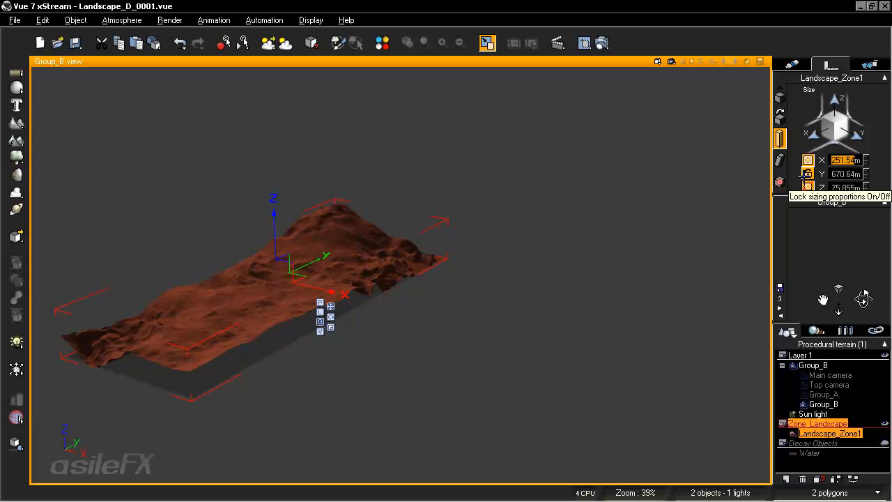
{"action": "type", "text": "1km"}
{"action": "key", "text": "Return"}
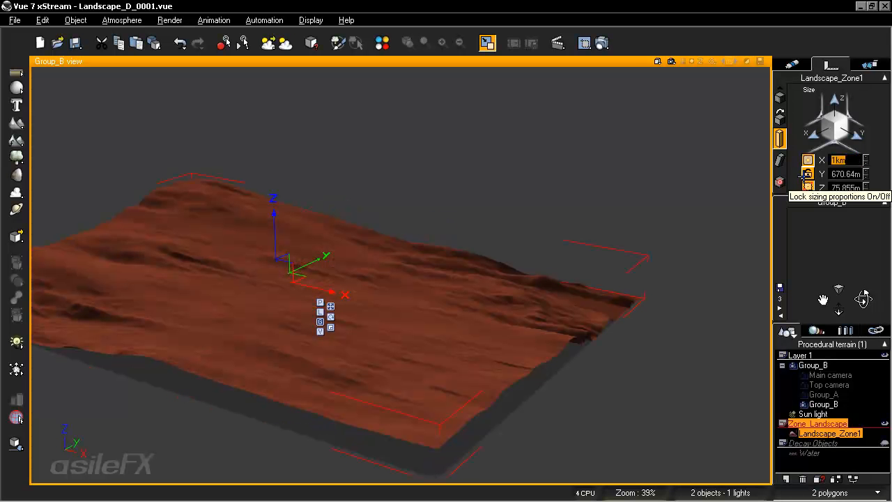
{"action": "left_click", "coordinate": [837, 160]}
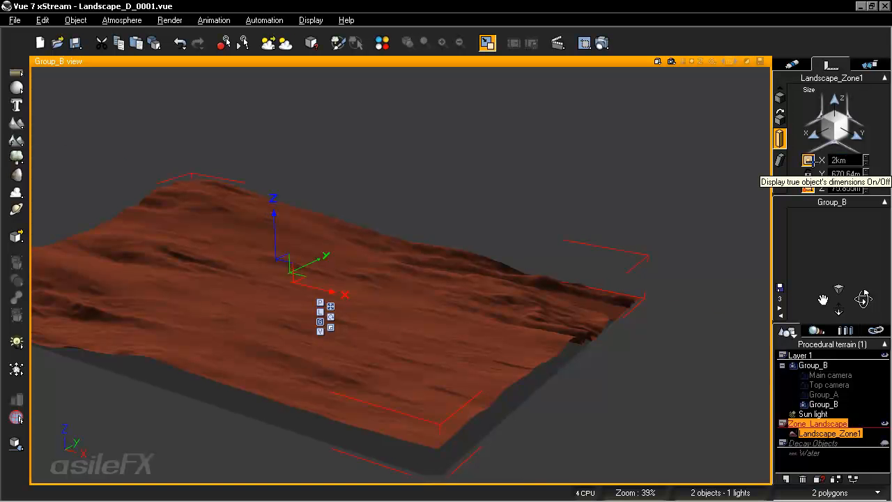
{"action": "key", "text": "Return"}
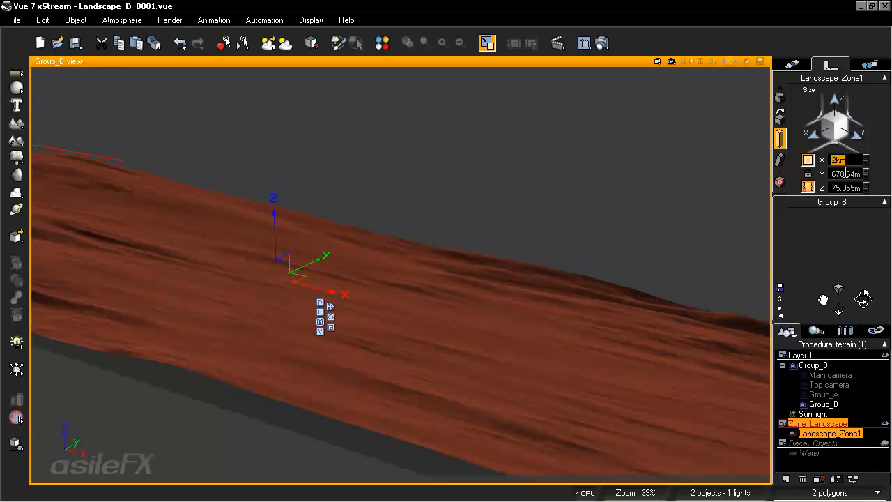
Set the Landscape_Zone1 terrain's Y size to 2 km and deselect the terrain.
{"action": "double_click", "coordinate": [845, 173]}
{"action": "type", "text": "2km"}
{"action": "key", "text": "Return"}
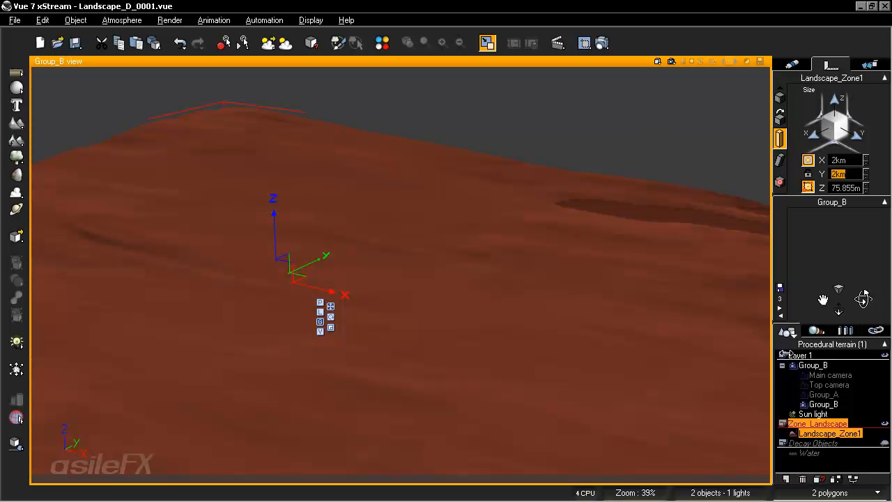
{"action": "right_click", "coordinate": [677, 133]}
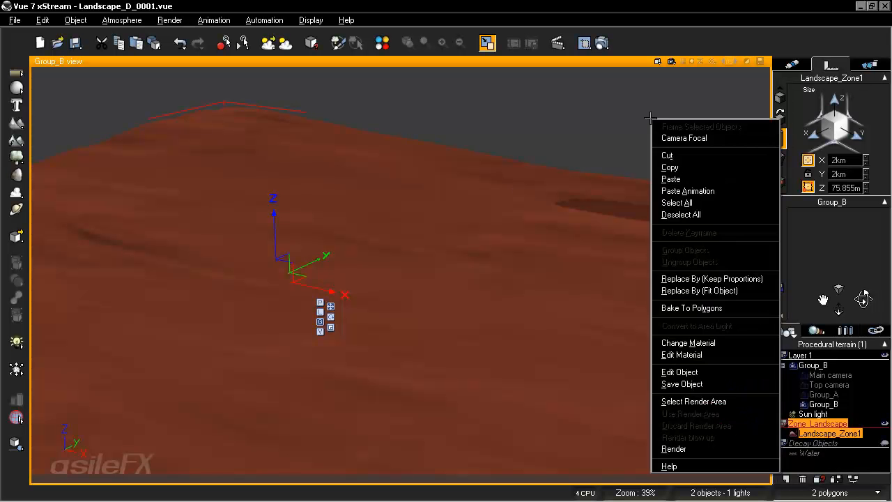
{"action": "left_click", "coordinate": [696, 213]}
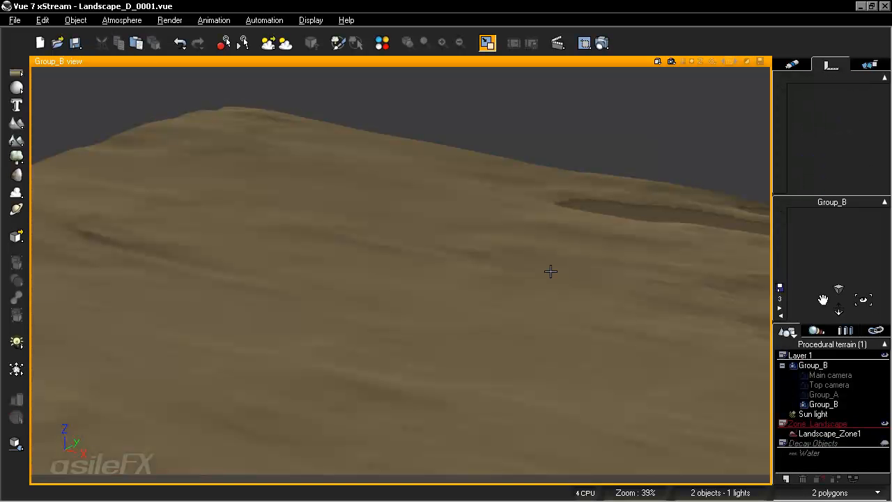
Open Landscape_Zone1 in the Terrain Editor and accept it with its settings as they are to recompute the resized terrain.
{"action": "left_click", "coordinate": [831, 434]}
{"action": "right_click", "coordinate": [565, 276]}
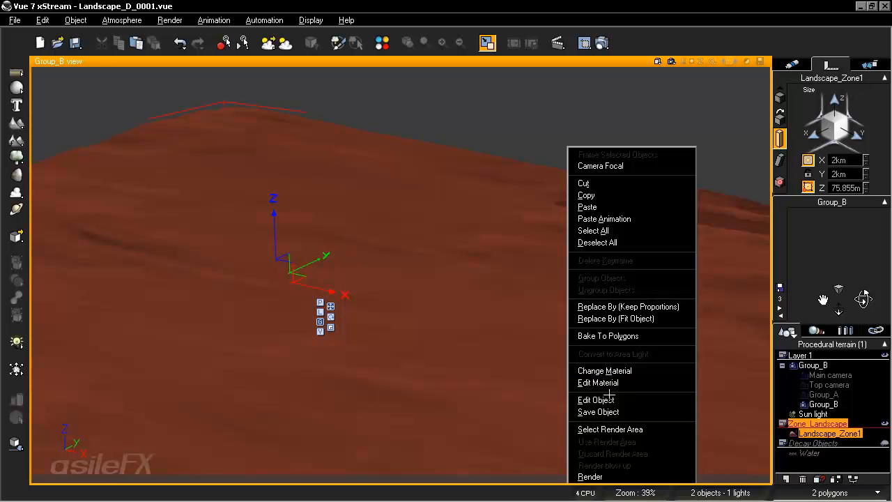
{"action": "left_click", "coordinate": [599, 400]}
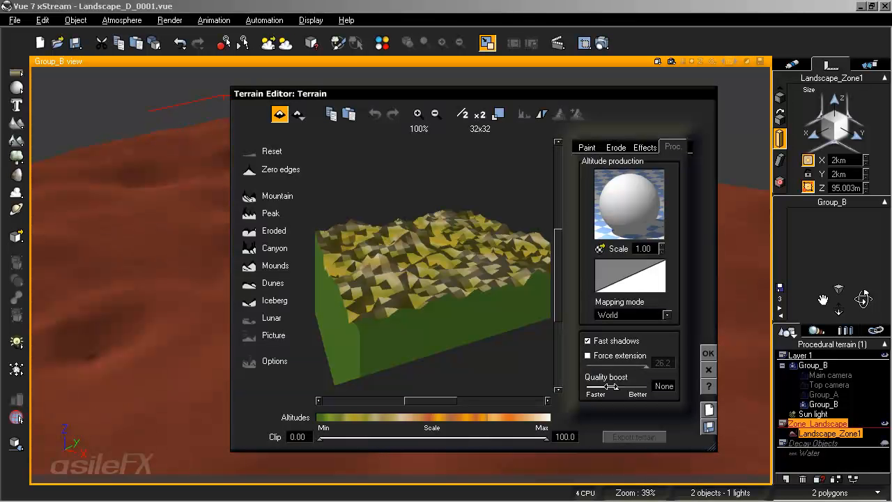
{"action": "left_click", "coordinate": [709, 353]}
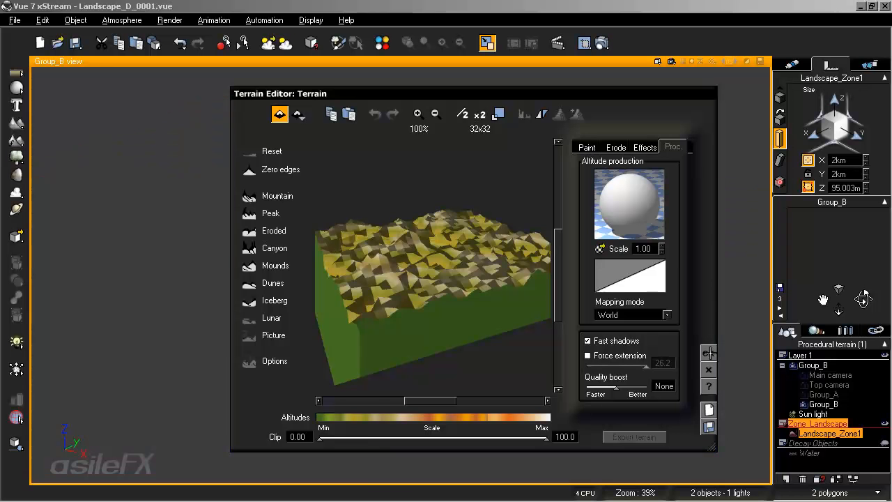
{"action": "left_click", "coordinate": [708, 354]}
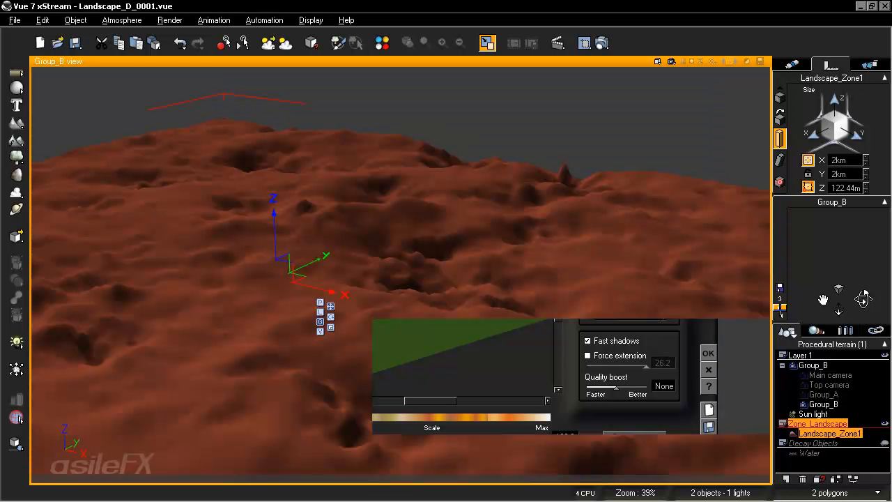
Switch from the Group_B camera to the Main camera view and deselect the terrain.
{"action": "left_click", "coordinate": [780, 308]}
{"action": "left_click", "coordinate": [780, 308]}
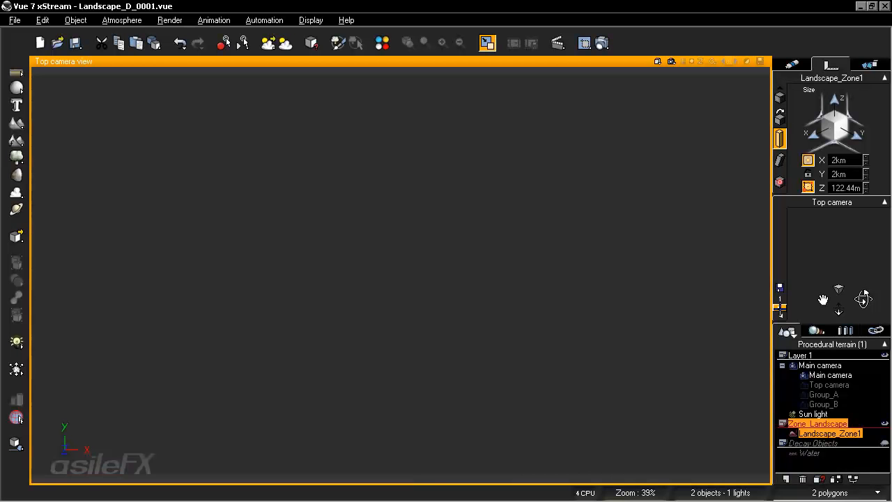
{"action": "left_click", "coordinate": [780, 308]}
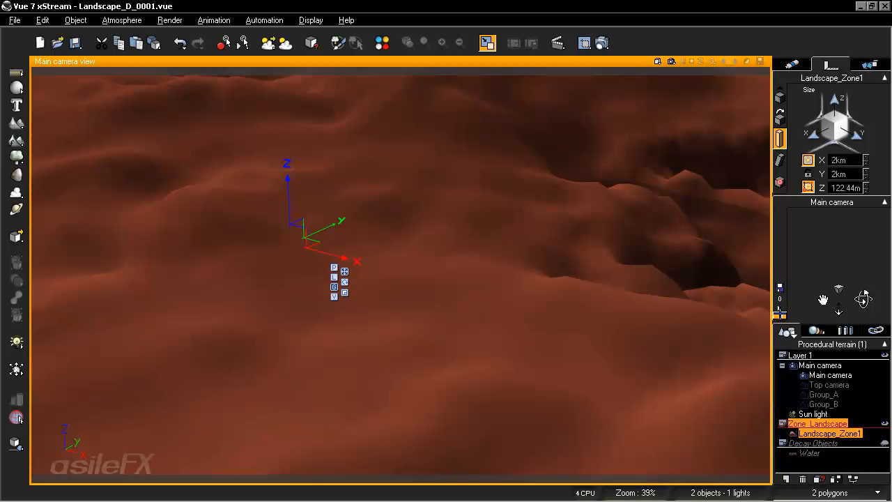
{"action": "right_click", "coordinate": [355, 196]}
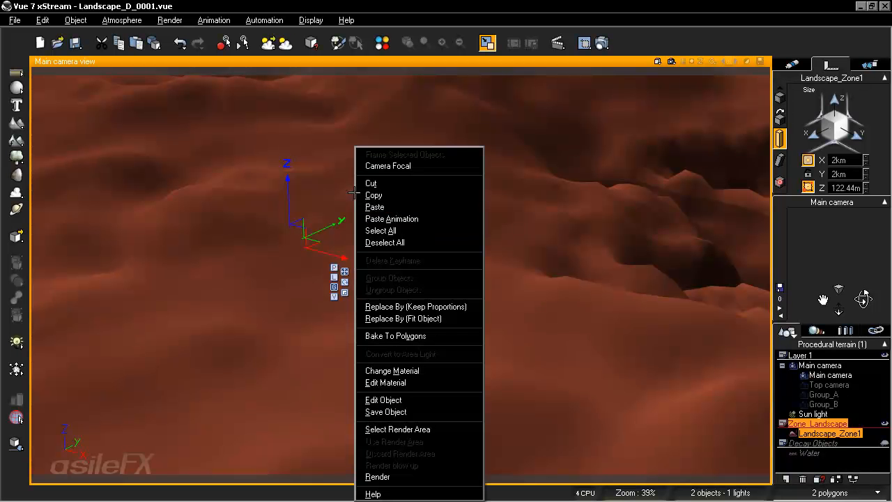
{"action": "left_click", "coordinate": [425, 243]}
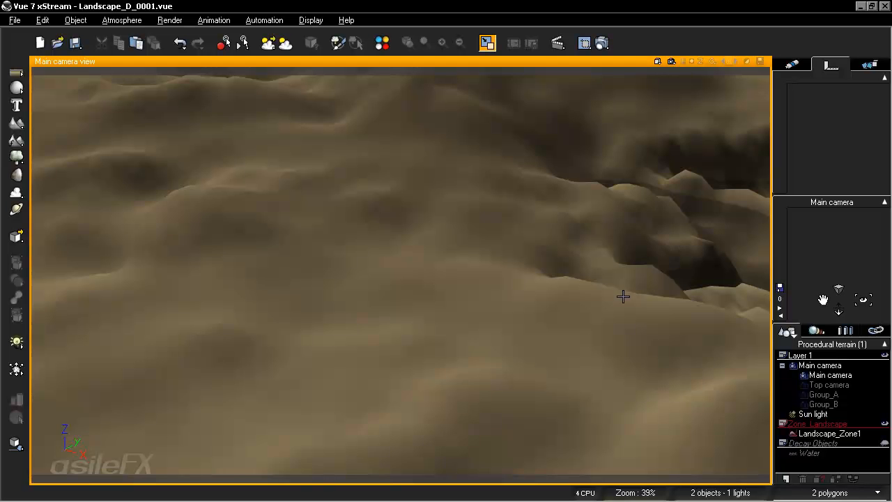
Reposition and tilt the main camera to frame the hollows and ridges of the enlarged terrain.
{"action": "scroll", "coordinate": [561, 325], "scroll_direction": "up", "scroll_amount": 3}
{"action": "scroll", "coordinate": [561, 324], "scroll_direction": "down", "scroll_amount": 5}
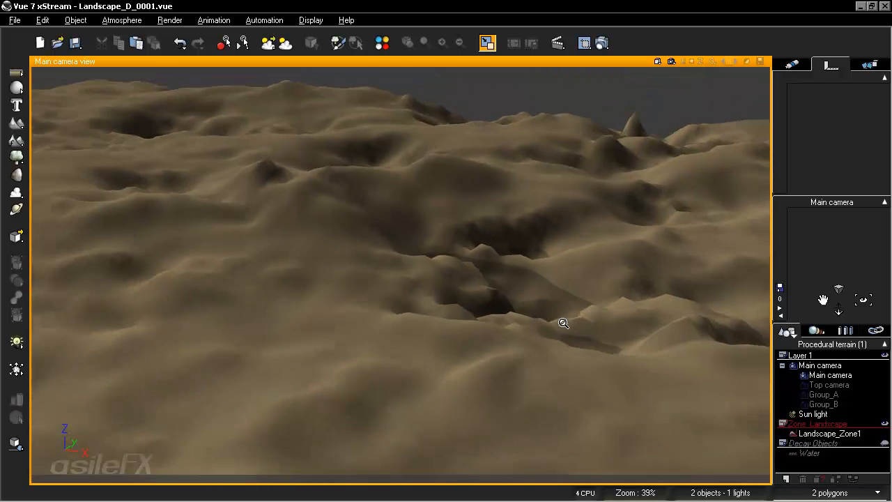
{"action": "right_click_drag", "start_coordinate": [599, 311], "coordinate": [632, 255]}
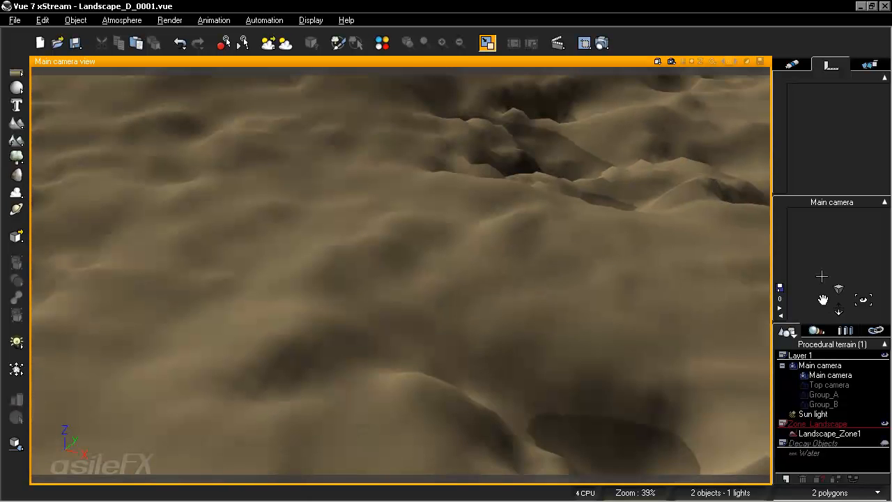
{"action": "left_click_drag", "start_coordinate": [823, 298], "coordinate": [788, 341]}
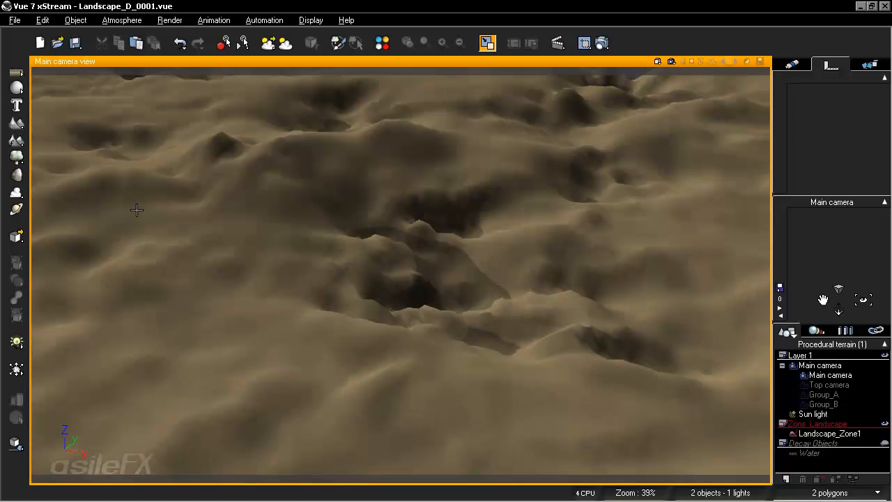
Move the main camera around the enlarged terrain to examine the central hollow and the surrounding slopes.
{"action": "scroll", "coordinate": [558, 179], "scroll_direction": "down", "scroll_amount": 5}
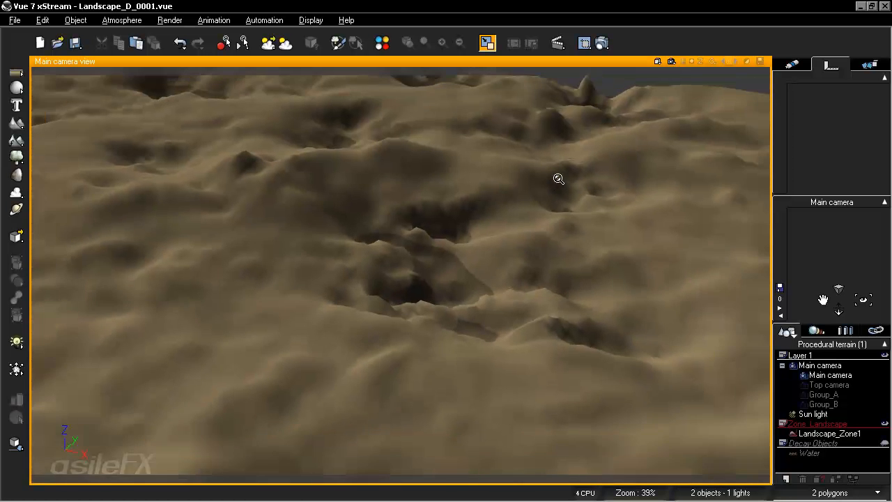
{"action": "scroll", "coordinate": [558, 179], "scroll_direction": "up", "scroll_amount": 5}
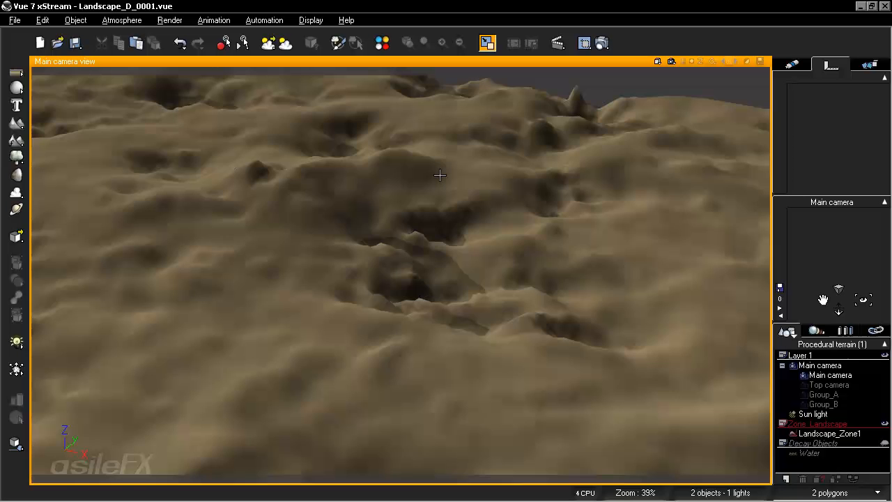
{"action": "right_click_drag", "start_coordinate": [439, 175], "coordinate": [454, 140]}
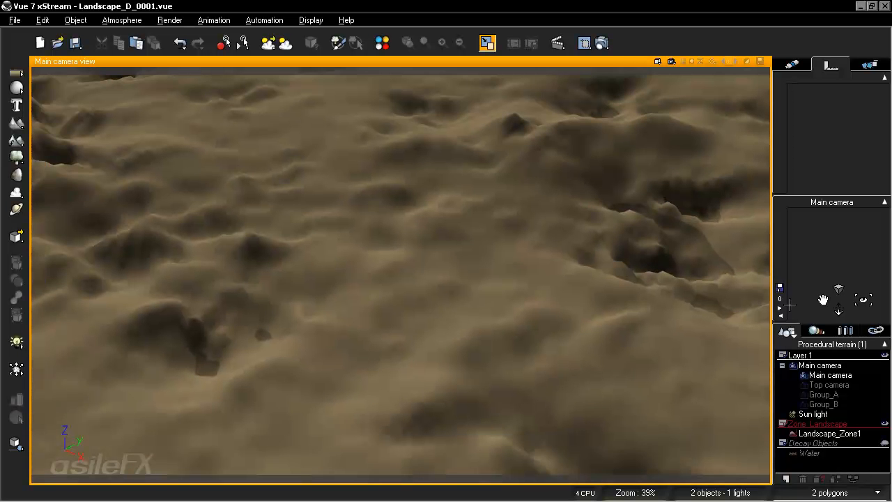
{"action": "left_click_drag", "start_coordinate": [822, 299], "coordinate": [823, 299]}
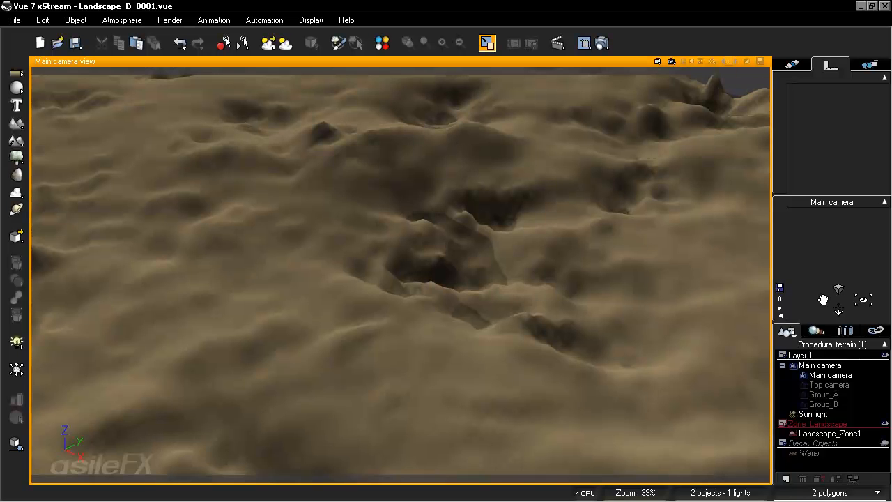
{"action": "right_click_drag", "start_coordinate": [591, 283], "coordinate": [440, 267]}
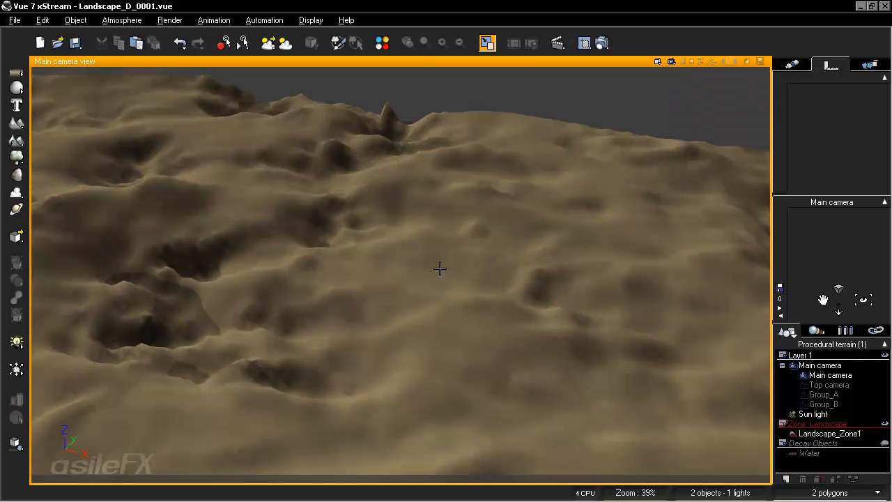
{"action": "right_click_drag", "start_coordinate": [198, 340], "coordinate": [272, 328]}
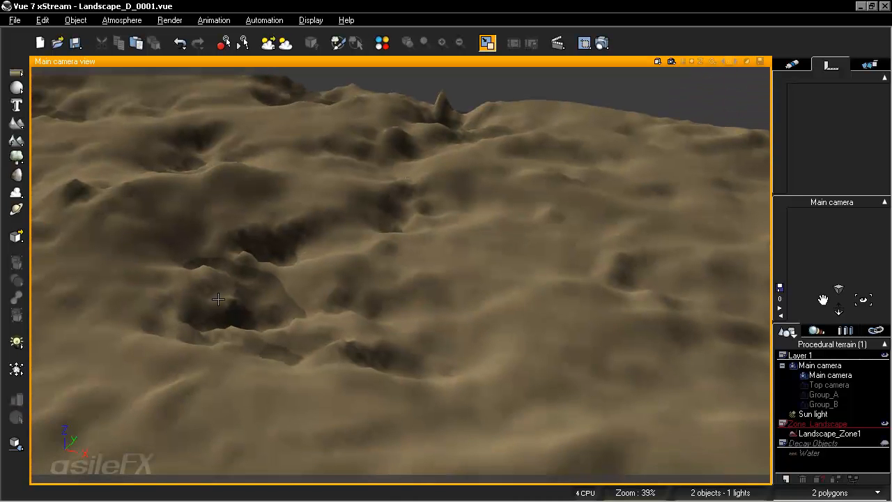
{"action": "right_click_drag", "start_coordinate": [170, 306], "coordinate": [887, 29]}
{"action": "right_click_drag", "start_coordinate": [466, 214], "coordinate": [327, 212]}
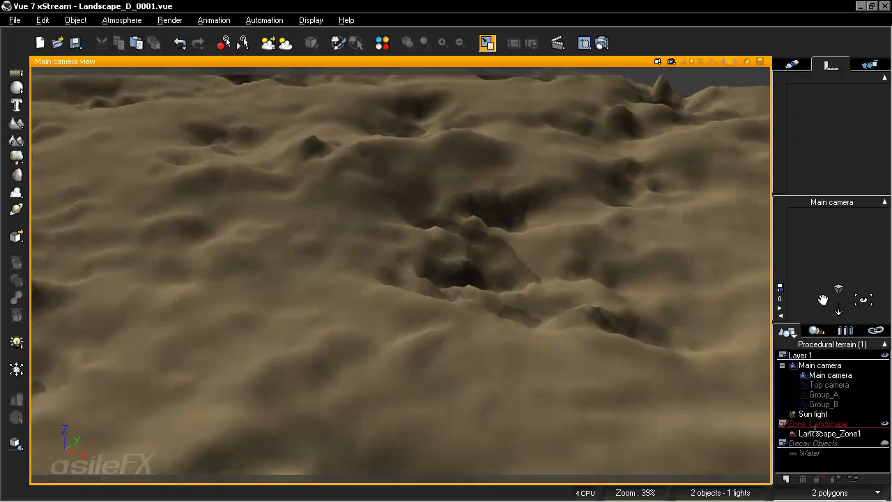
Move the Landscape_Zone1 terrain along its Y axis, then open and accept it in the Terrain Editor to recompute its surface.
{"action": "left_click", "coordinate": [815, 434]}
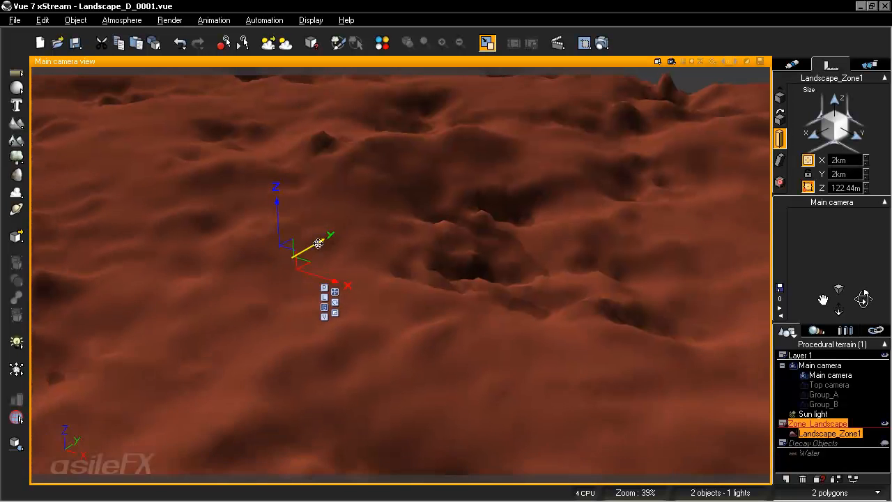
{"action": "left_click_drag", "start_coordinate": [318, 244], "coordinate": [437, 160]}
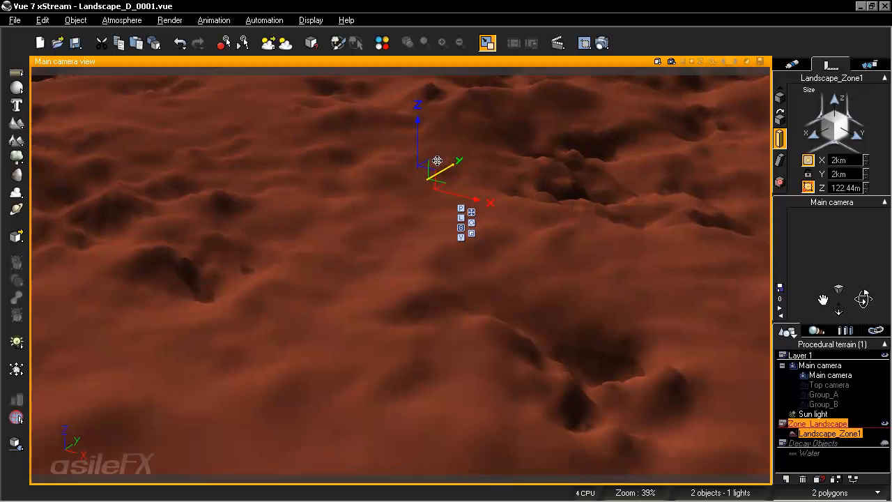
{"action": "right_click", "coordinate": [563, 229]}
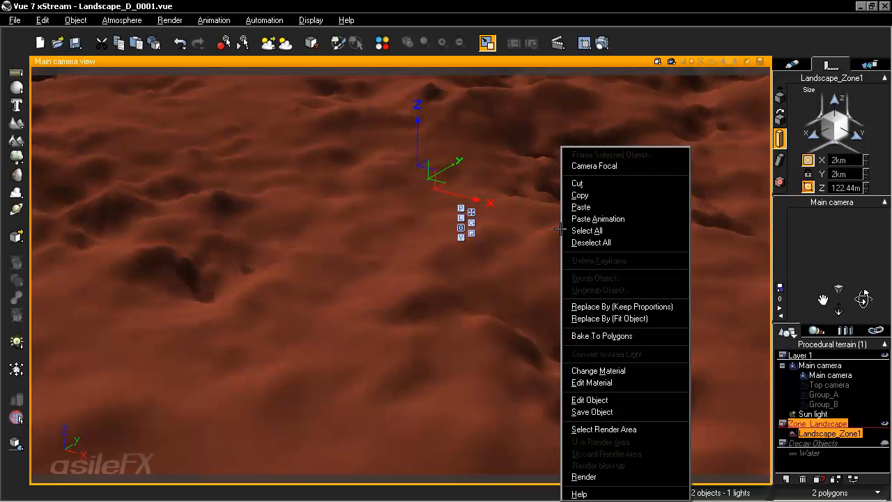
{"action": "left_click", "coordinate": [612, 383]}
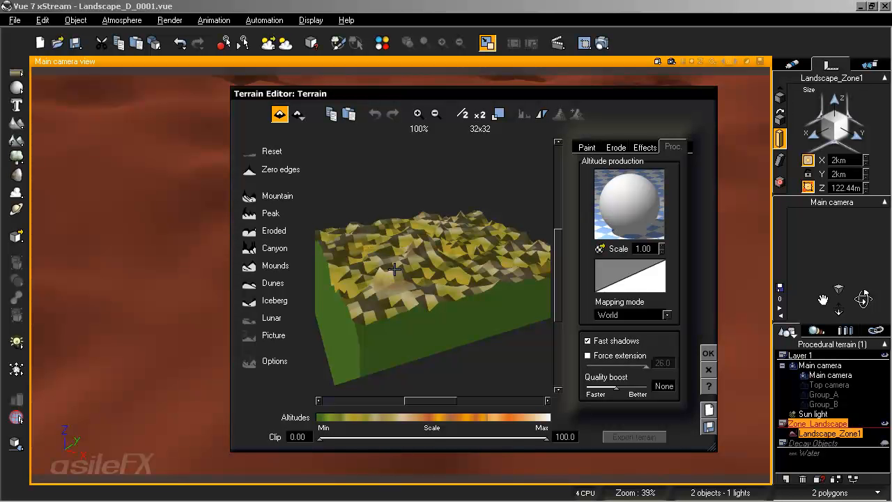
{"action": "key", "text": "Return"}
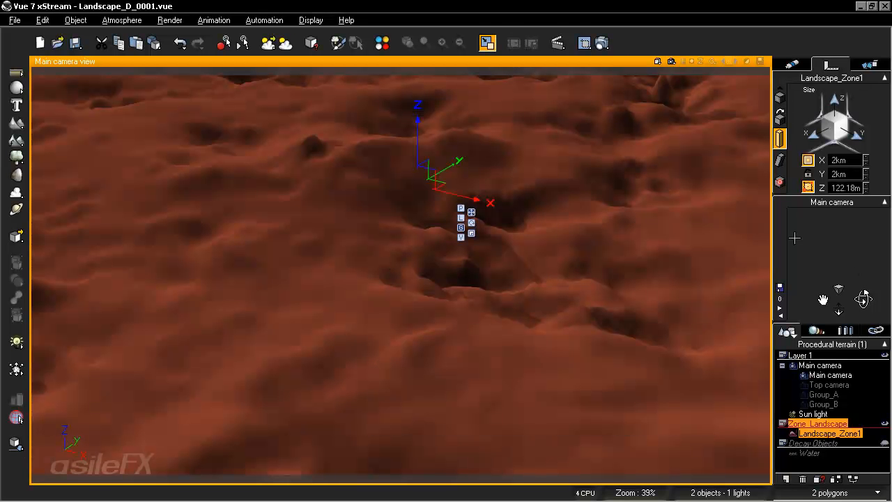
Rename the Landscape_Zone1 terrain as Landscape.
{"action": "right_click_drag", "start_coordinate": [546, 249], "coordinate": [515, 253]}
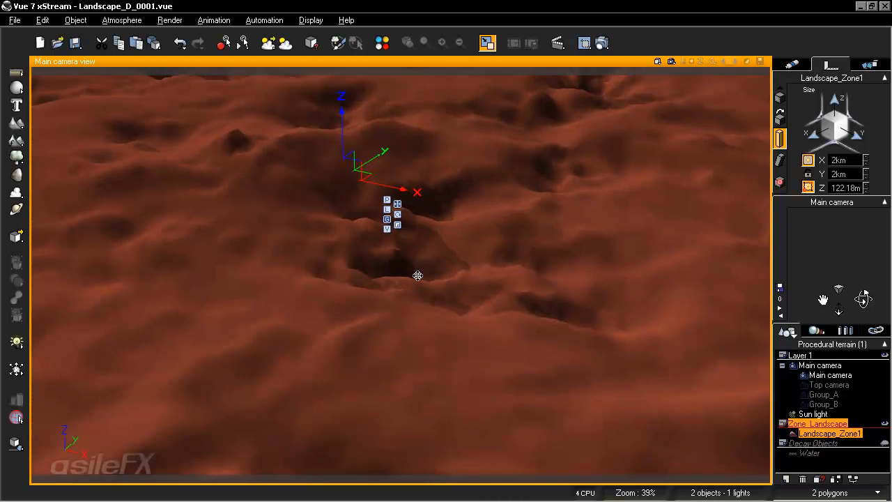
{"action": "right_click_drag", "start_coordinate": [487, 331], "coordinate": [639, 393]}
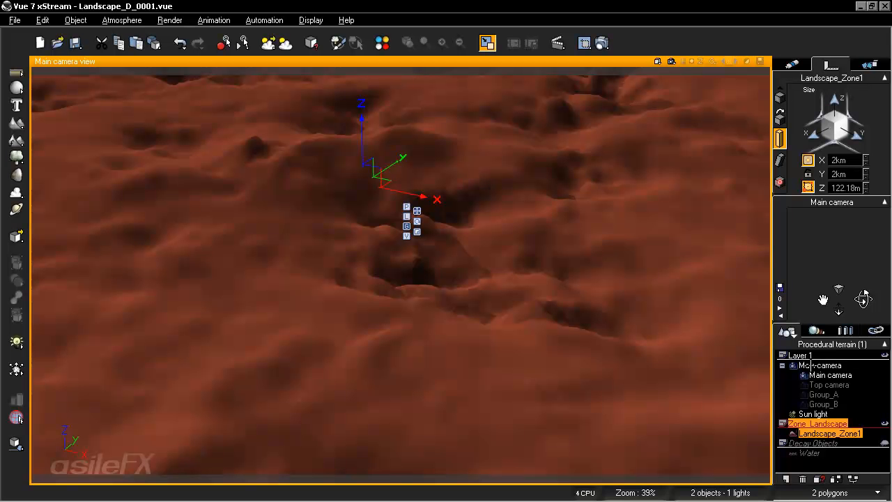
{"action": "left_click", "coordinate": [792, 64]}
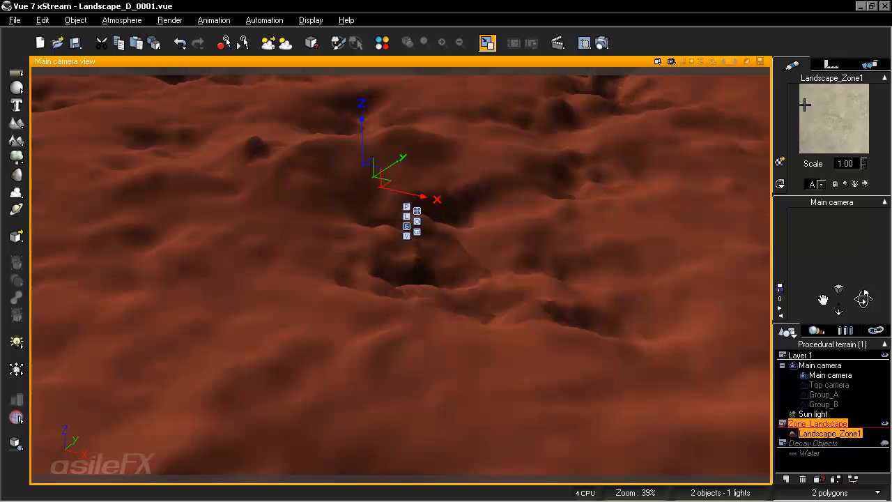
{"action": "left_click", "coordinate": [848, 432]}
{"action": "left_click", "coordinate": [865, 430]}
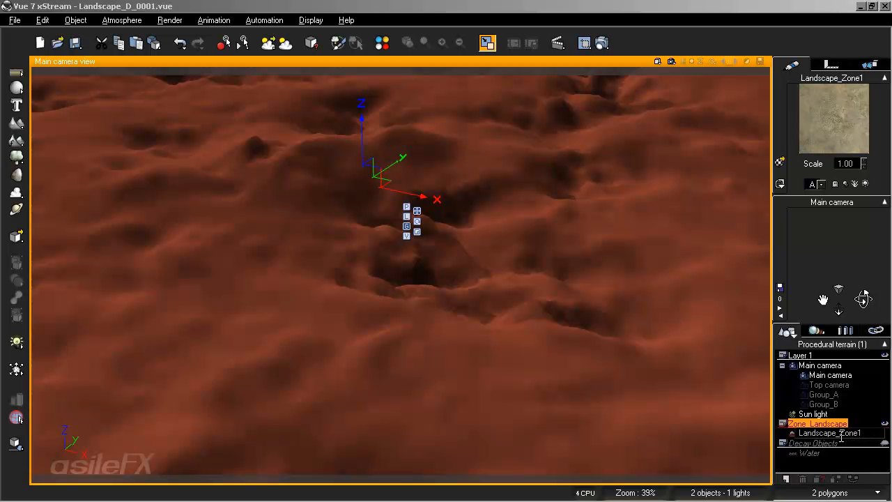
{"action": "left_click_drag", "start_coordinate": [838, 433], "coordinate": [871, 432]}
{"action": "key", "text": "BackSpace"}
{"action": "key", "text": "Return"}
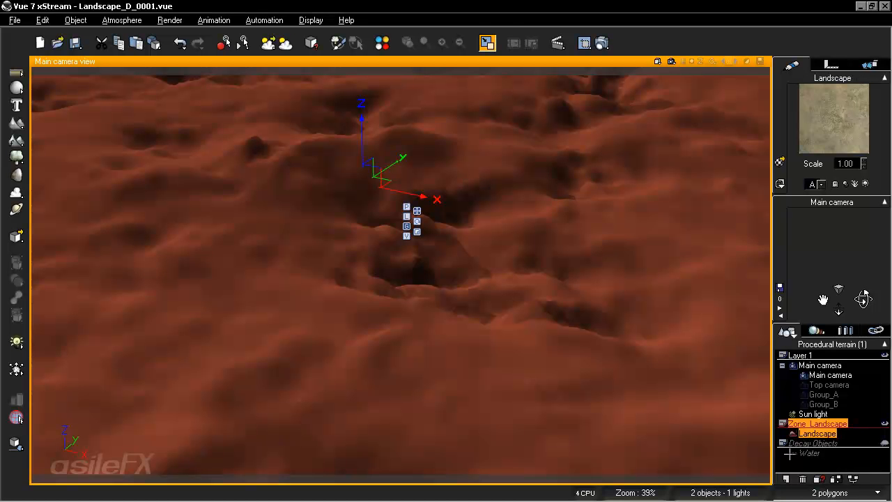
Deselect the Water plane and switch its Decay Objects layer to active and visible.
{"action": "left_click", "coordinate": [822, 453]}
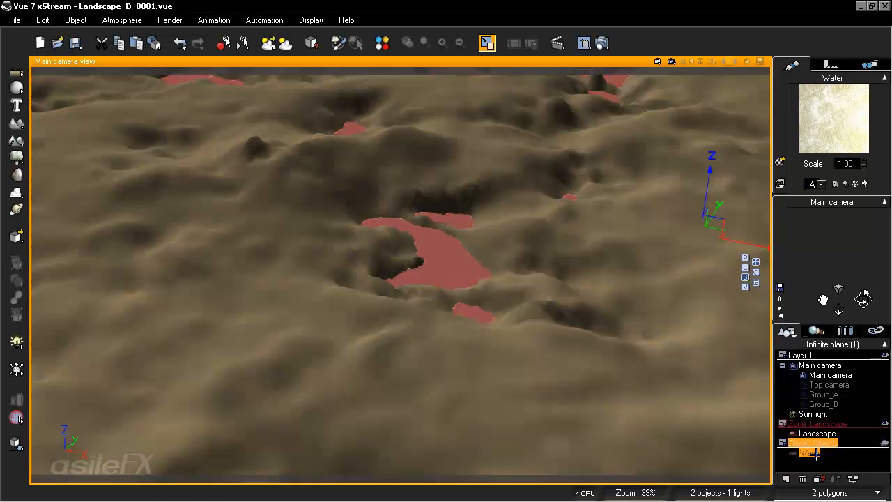
{"action": "left_click", "coordinate": [780, 183]}
{"action": "left_click", "coordinate": [807, 270]}
{"action": "left_click", "coordinate": [795, 465]}
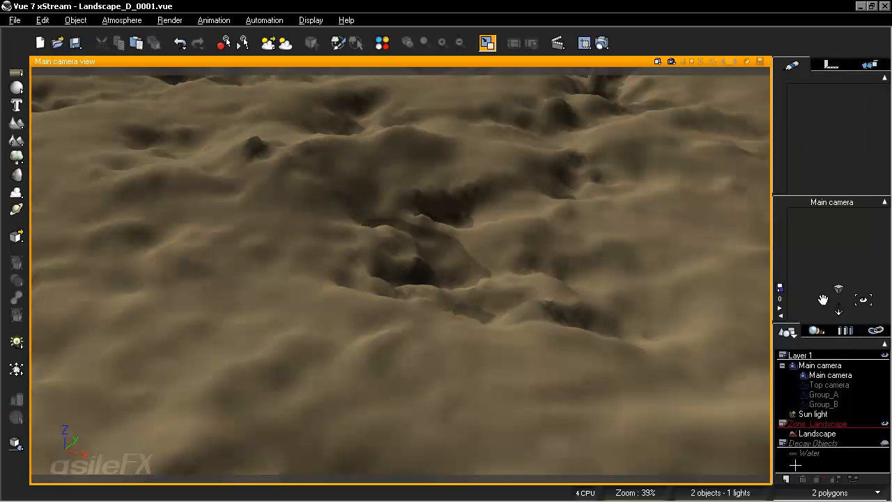
{"action": "left_click", "coordinate": [885, 442]}
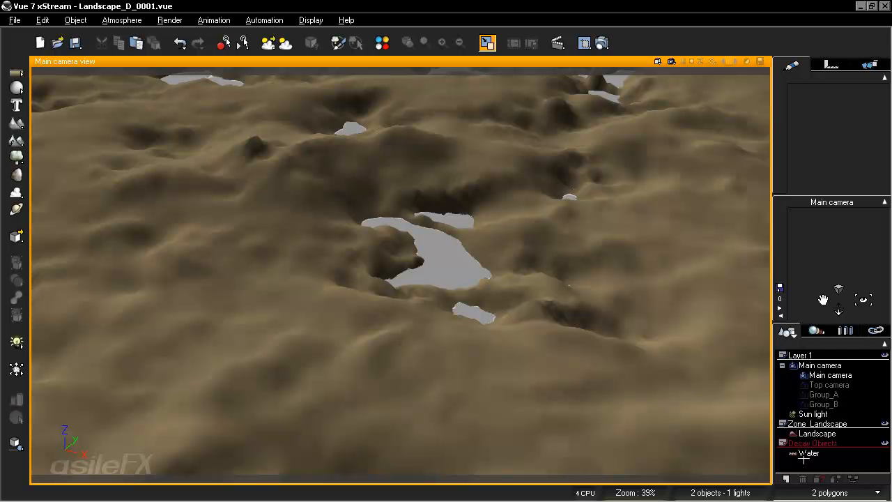
Enable dynamic population for the EcoPop_0001, Eco_1_affin and EcoPop_0002 layers of the Landscape terrain's material and accept the material.
{"action": "left_click", "coordinate": [816, 433]}
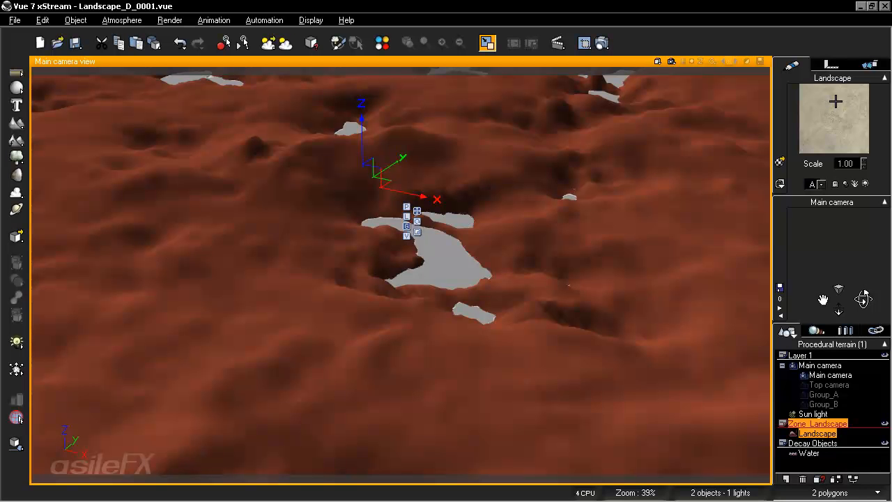
{"action": "double_click", "coordinate": [830, 110]}
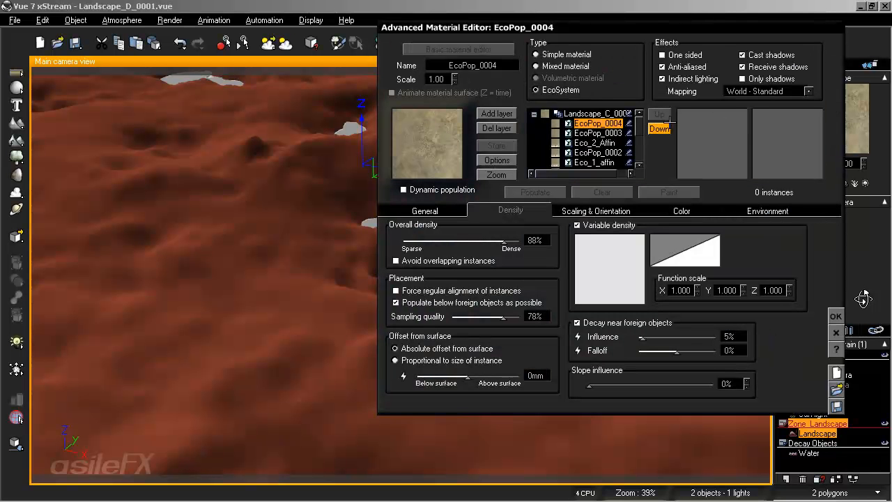
{"action": "scroll", "coordinate": [639, 133], "scroll_direction": "down", "scroll_amount": 3}
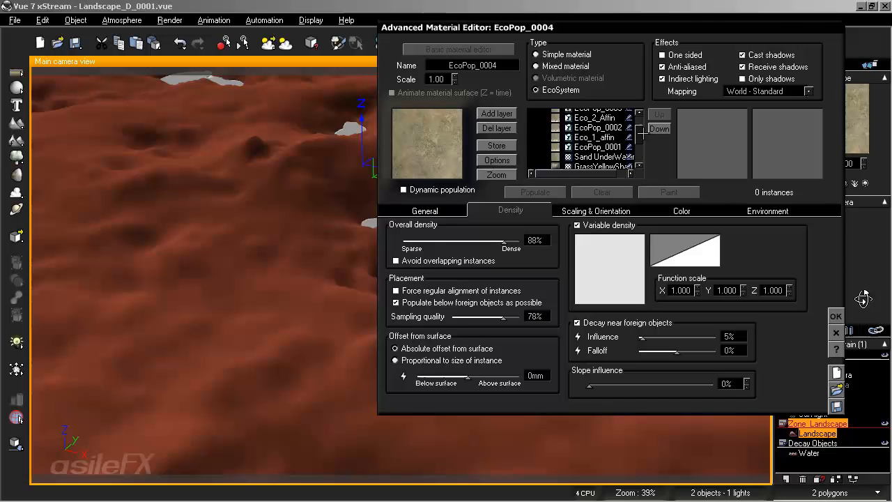
{"action": "left_click", "coordinate": [555, 146]}
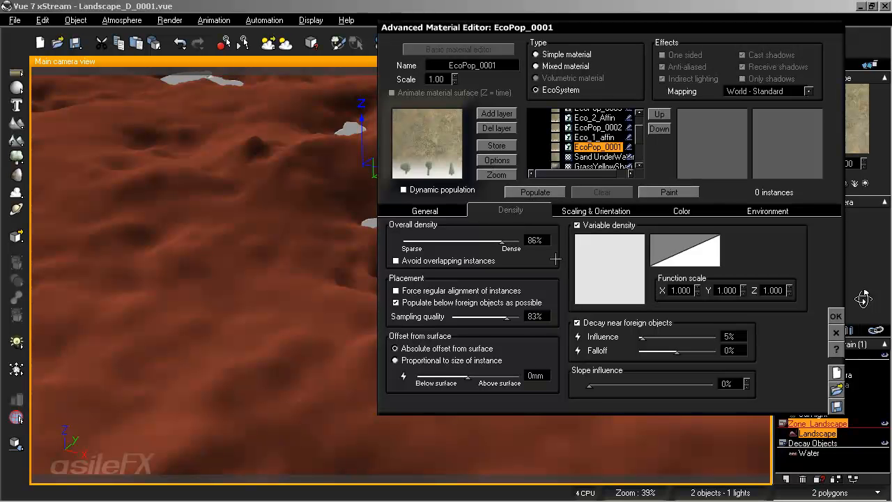
{"action": "left_click", "coordinate": [464, 191]}
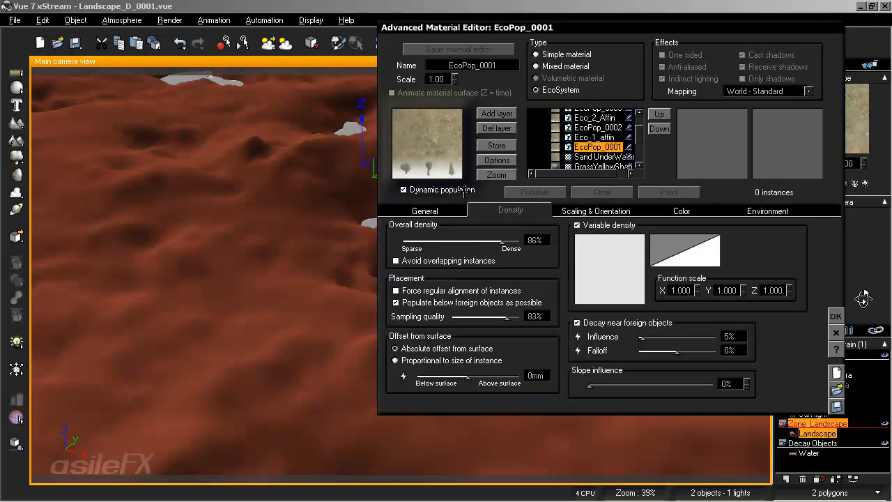
{"action": "left_click", "coordinate": [603, 137]}
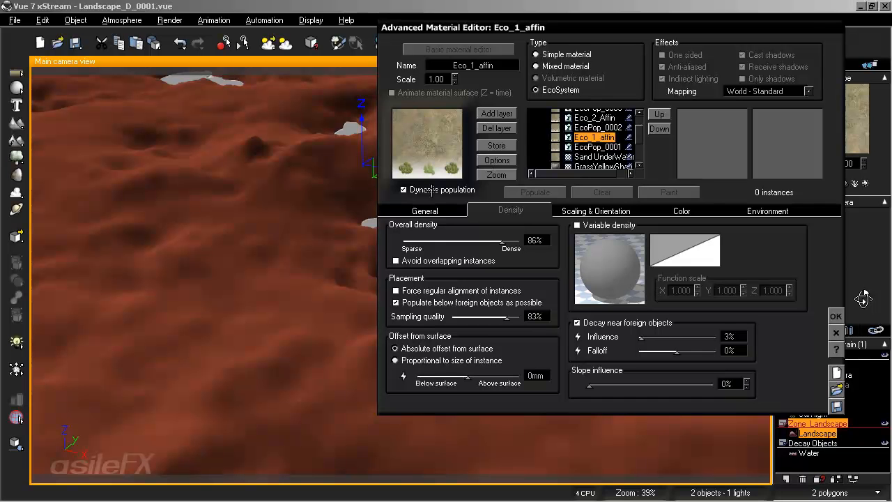
{"action": "left_click", "coordinate": [605, 127]}
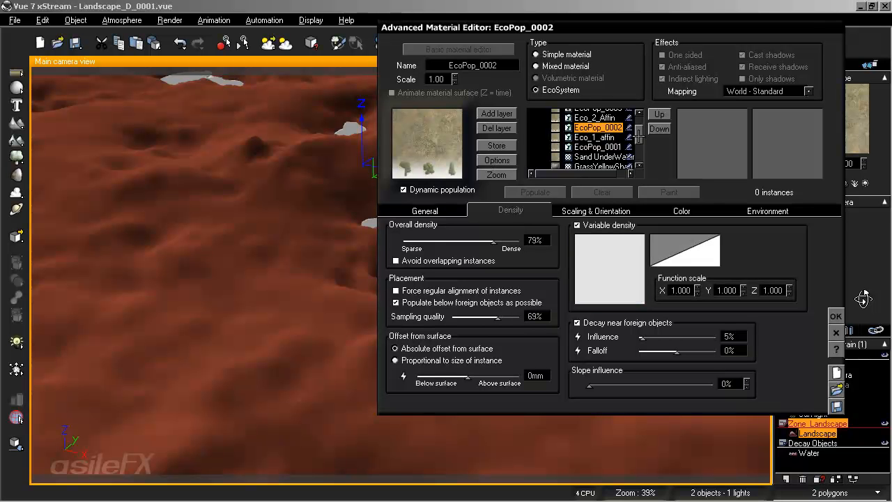
{"action": "left_click_drag", "start_coordinate": [640, 135], "coordinate": [641, 136]}
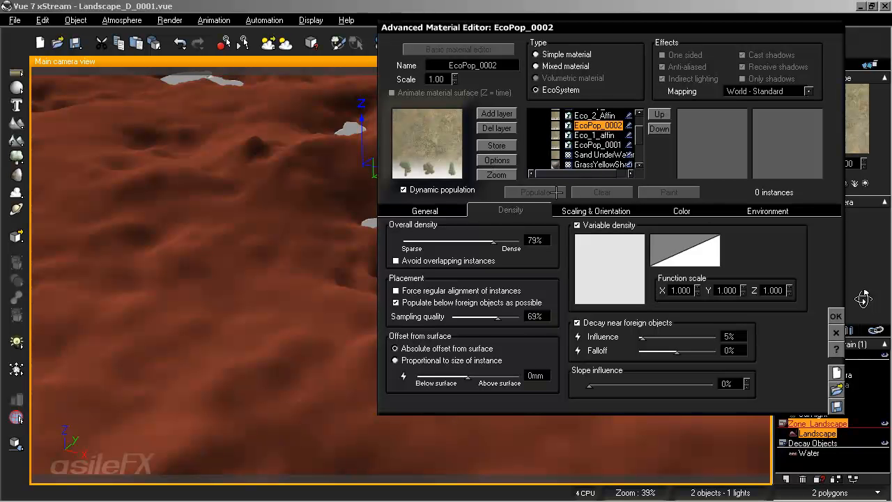
{"action": "left_click", "coordinate": [835, 316]}
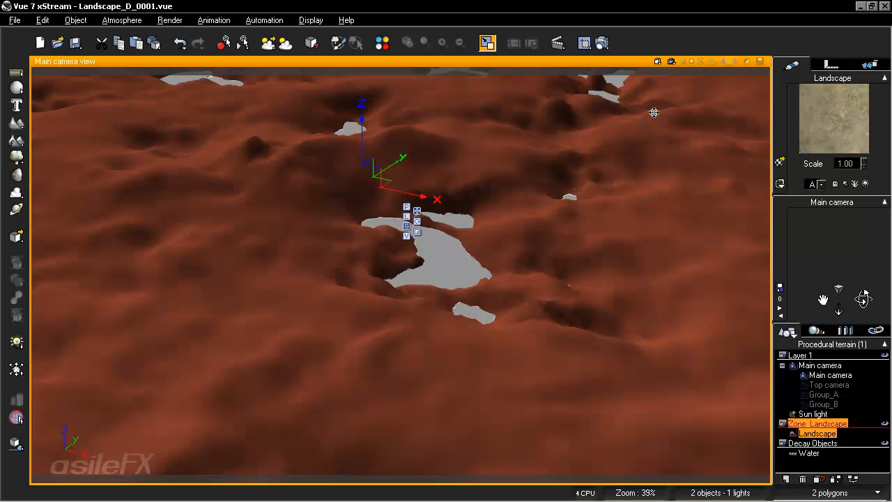
Review the quality preset and picture size in the render options.
{"action": "left_click", "coordinate": [602, 43]}
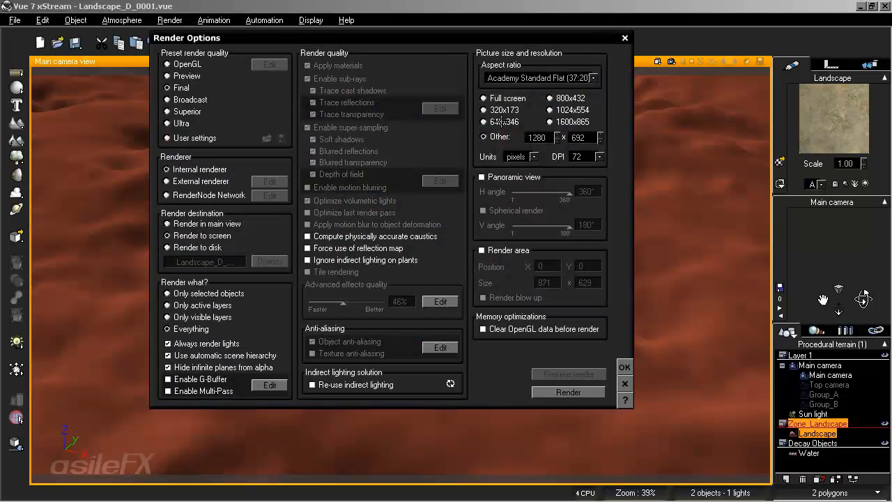
{"action": "left_click", "coordinate": [625, 384]}
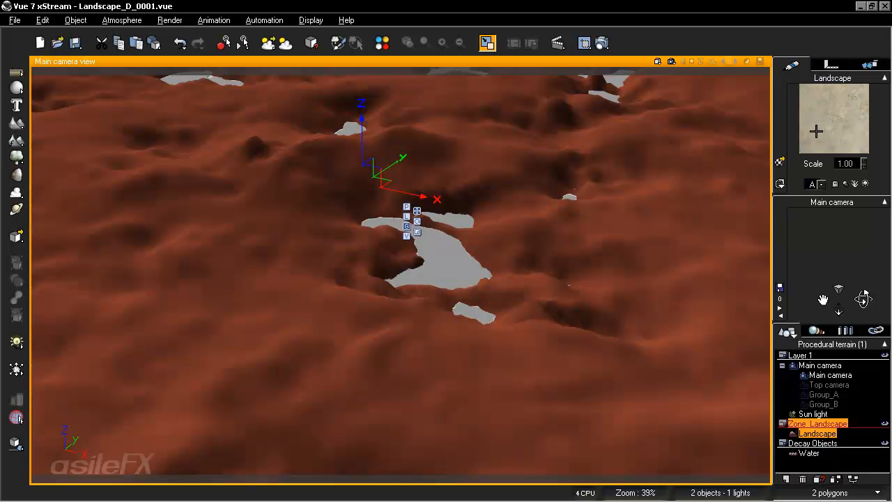
{"action": "right_click", "coordinate": [837, 103]}
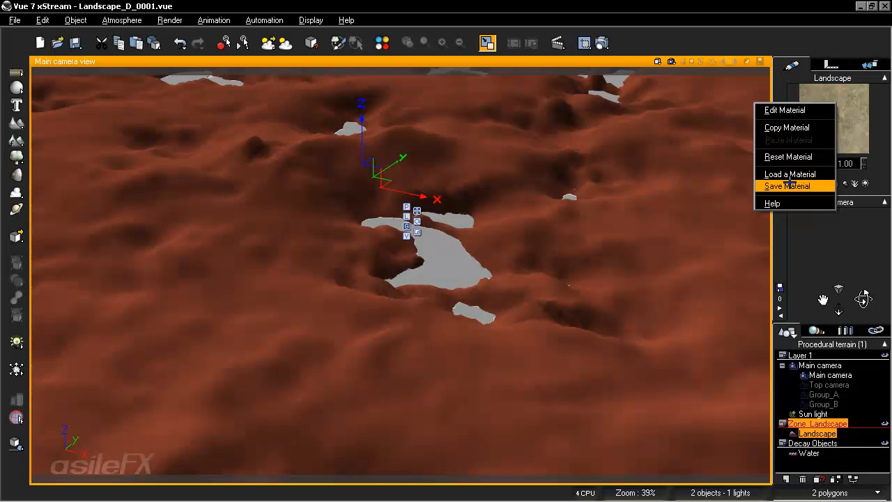
{"action": "left_click", "coordinate": [725, 3]}
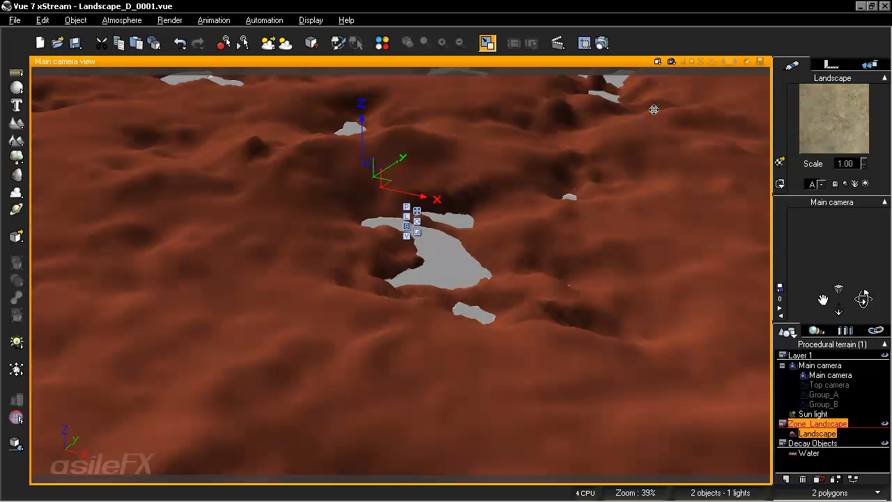
Save the Landscape_D_0001 scene file.
{"action": "left_click", "coordinate": [13, 20]}
{"action": "left_click", "coordinate": [24, 91]}
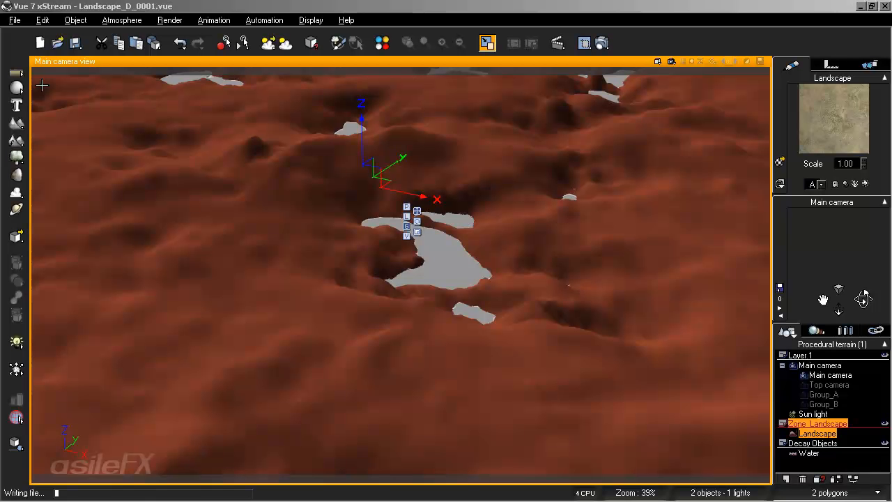